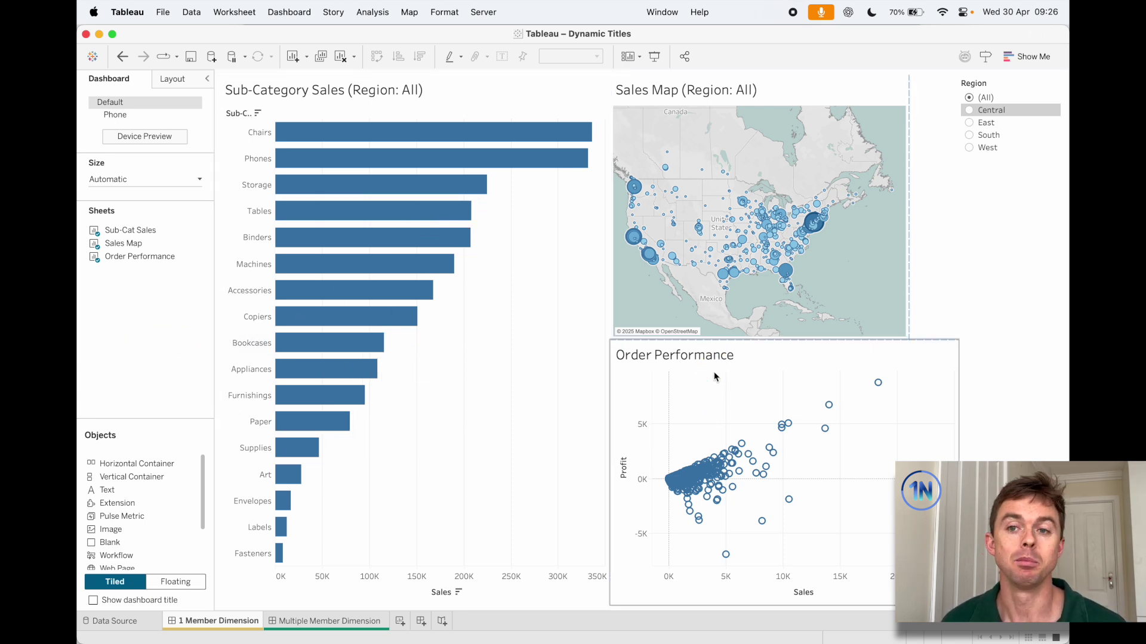
Filter the dashboard's Region filter to Central.
{"action": "left_click", "coordinate": [729, 298]}
{"action": "left_click", "coordinate": [350, 85]}
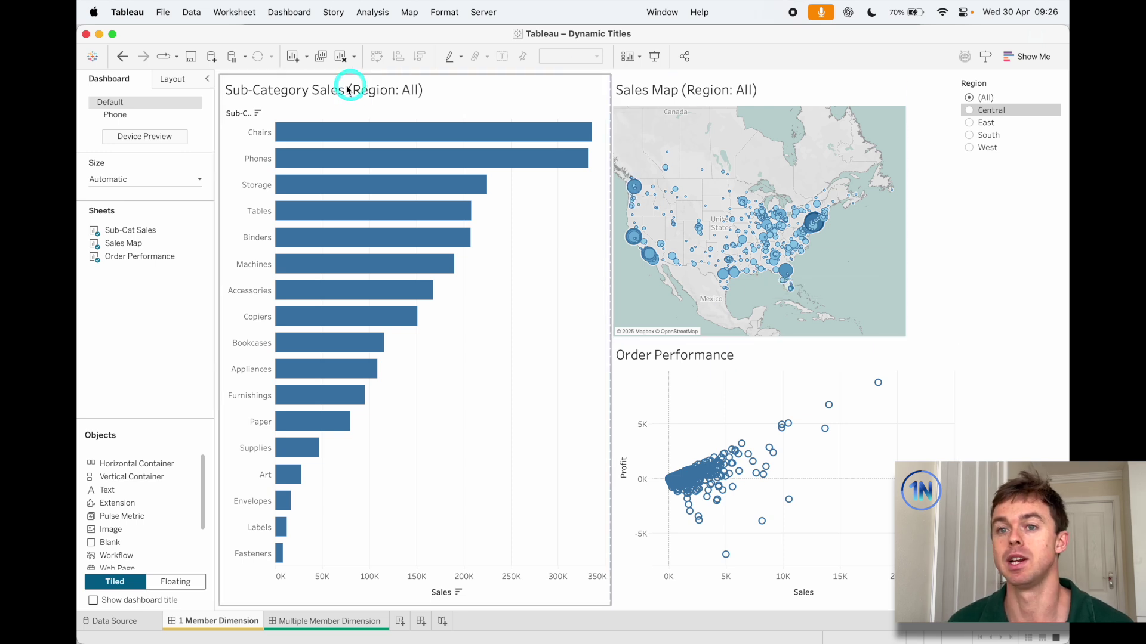
{"action": "left_click", "coordinate": [757, 84]}
{"action": "left_click", "coordinate": [913, 95]}
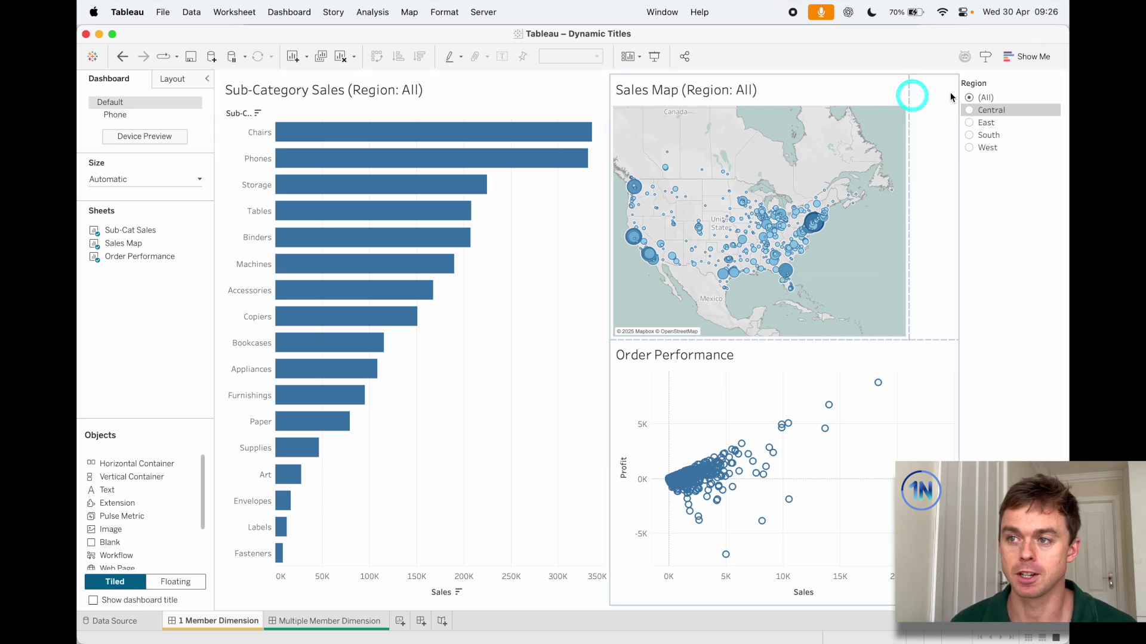
{"action": "left_click", "coordinate": [978, 102]}
{"action": "left_click", "coordinate": [991, 110]}
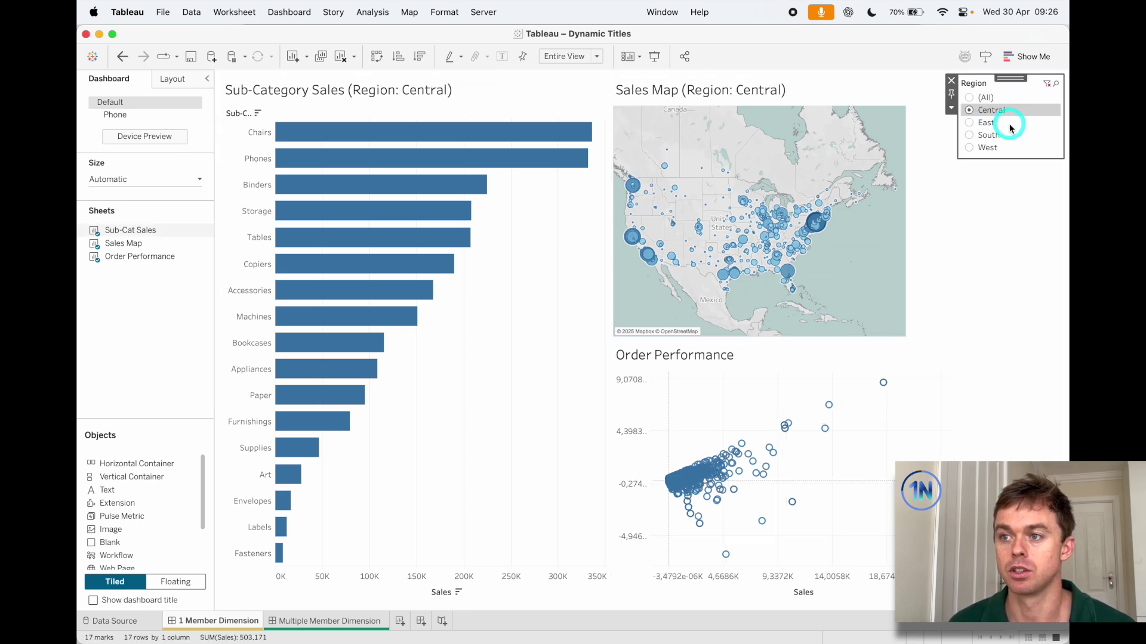
Switch the Region filter to East and back to Central, then open the Sub-Category Sales title.
{"action": "left_click", "coordinate": [969, 124]}
{"action": "left_click", "coordinate": [450, 94]}
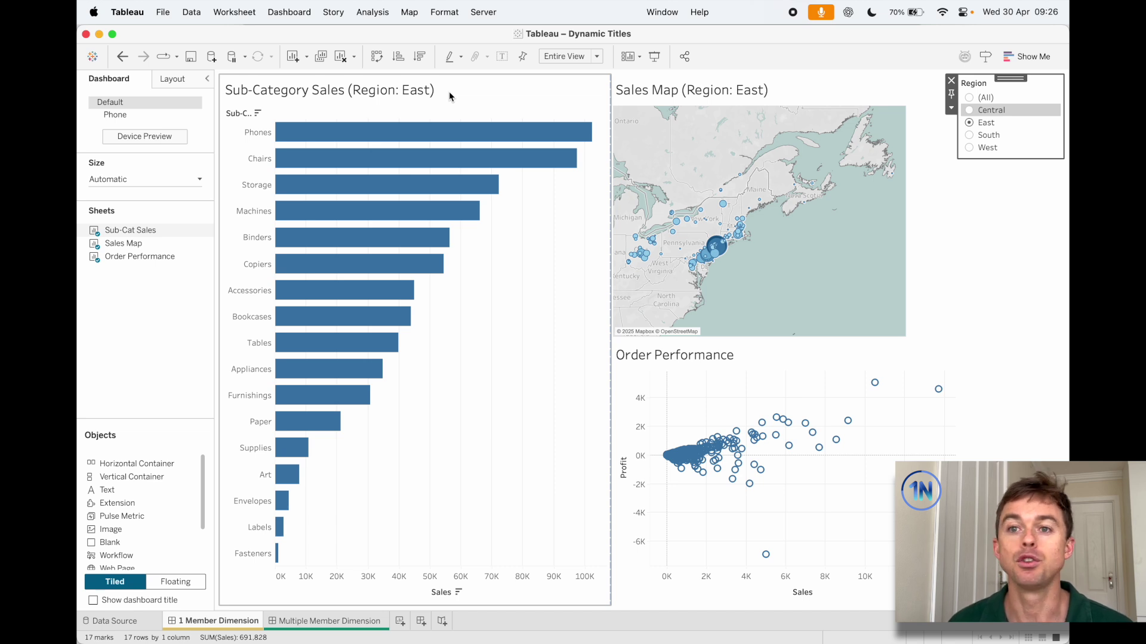
{"action": "left_click", "coordinate": [442, 92]}
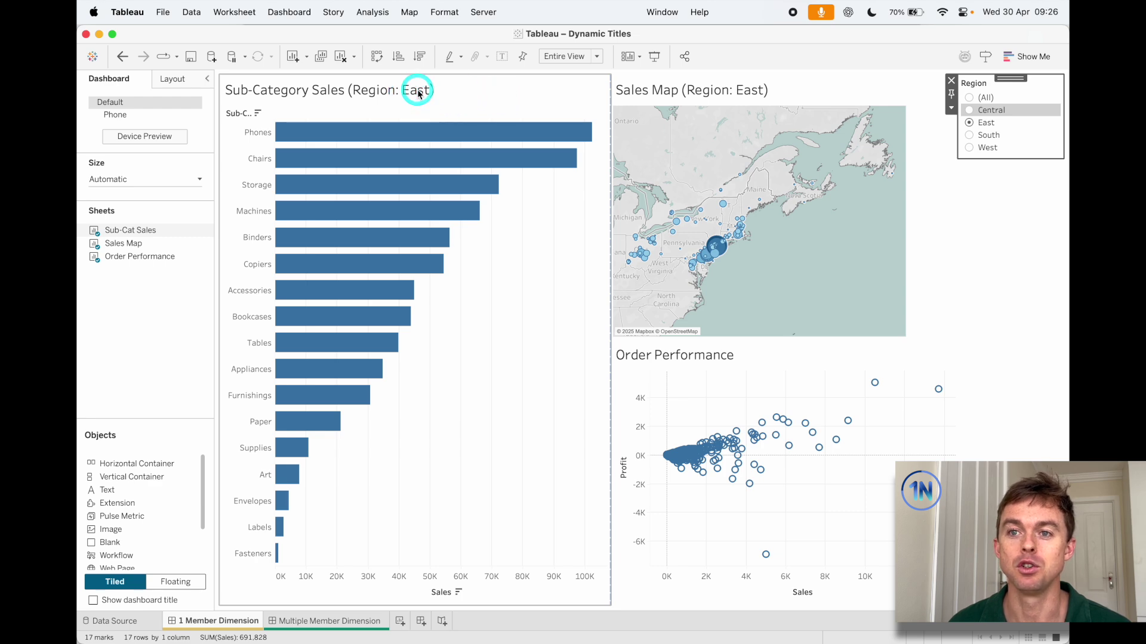
{"action": "left_click", "coordinate": [981, 113]}
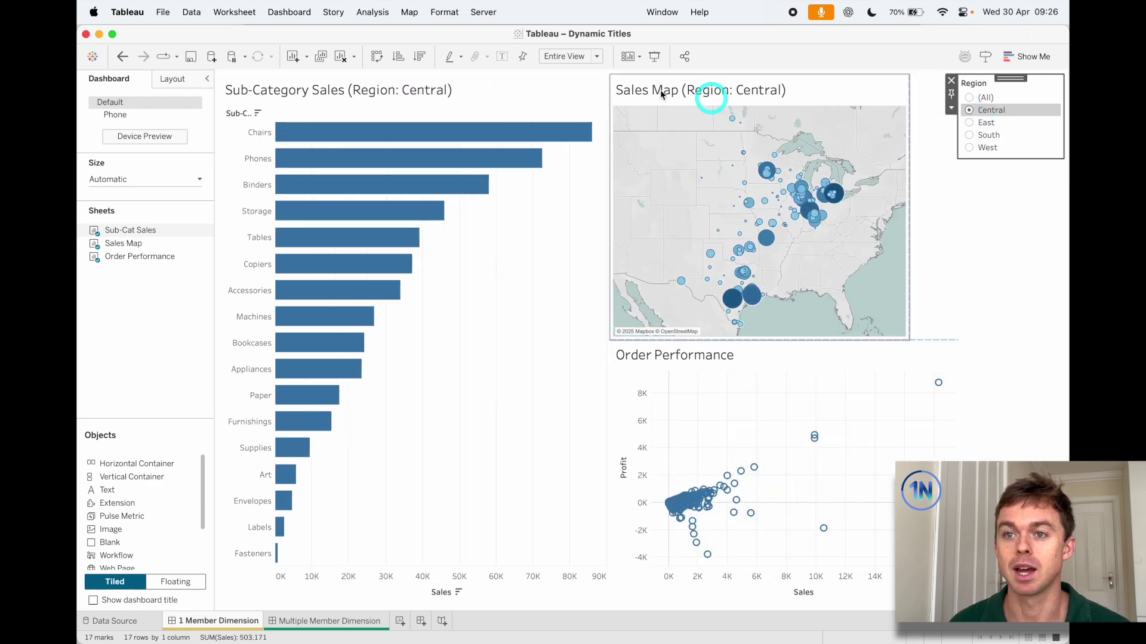
{"action": "double_click", "coordinate": [448, 89]}
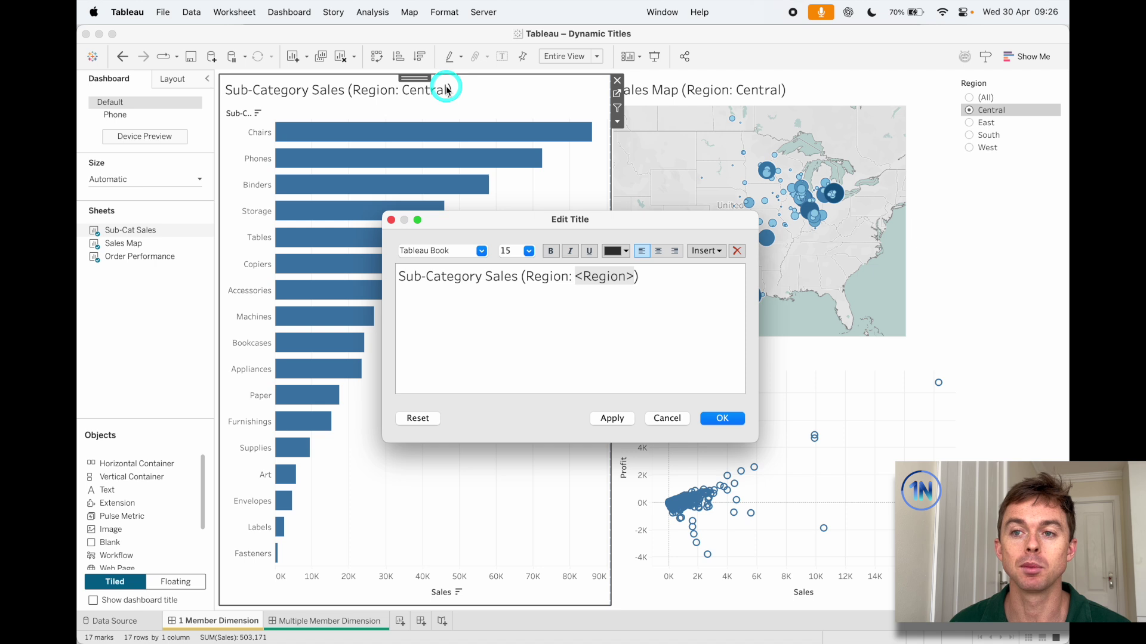
Replace <Region> in the Sub-Category Sales title with a freshly inserted, bold Region field.
{"action": "left_click_drag", "start_coordinate": [636, 276], "coordinate": [583, 276]}
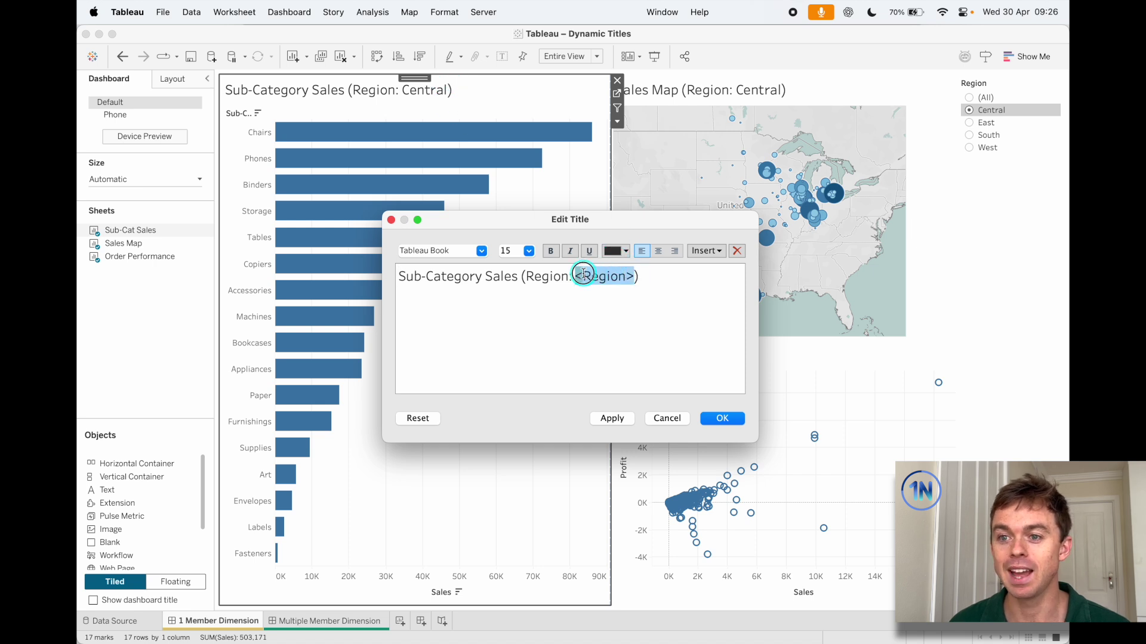
{"action": "key", "text": "BackSpace"}
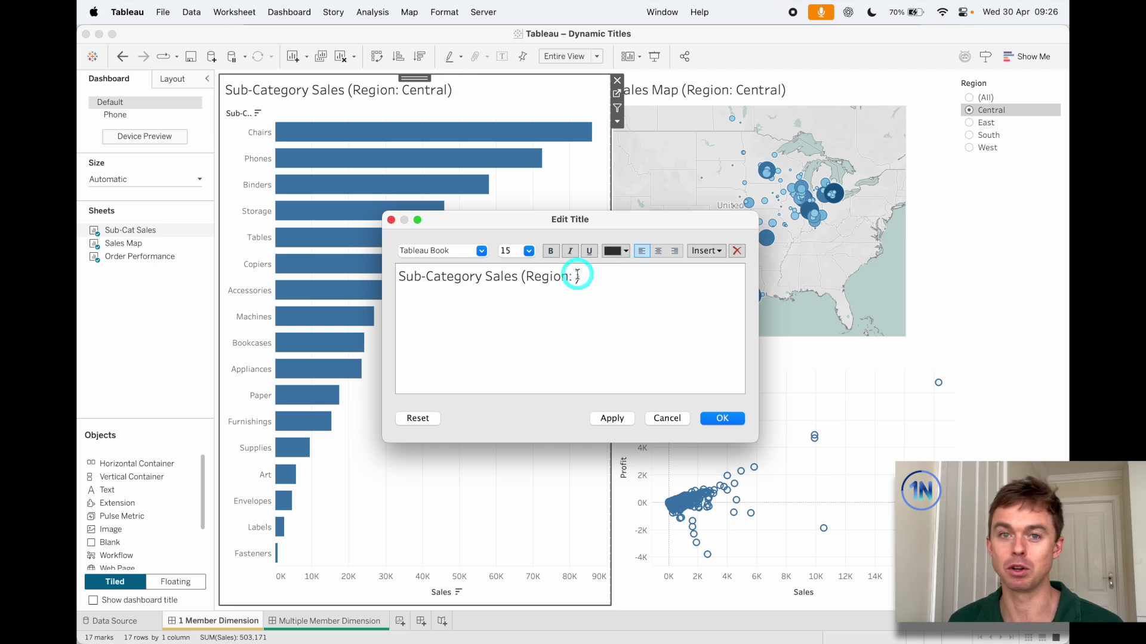
{"action": "left_click", "coordinate": [713, 252]}
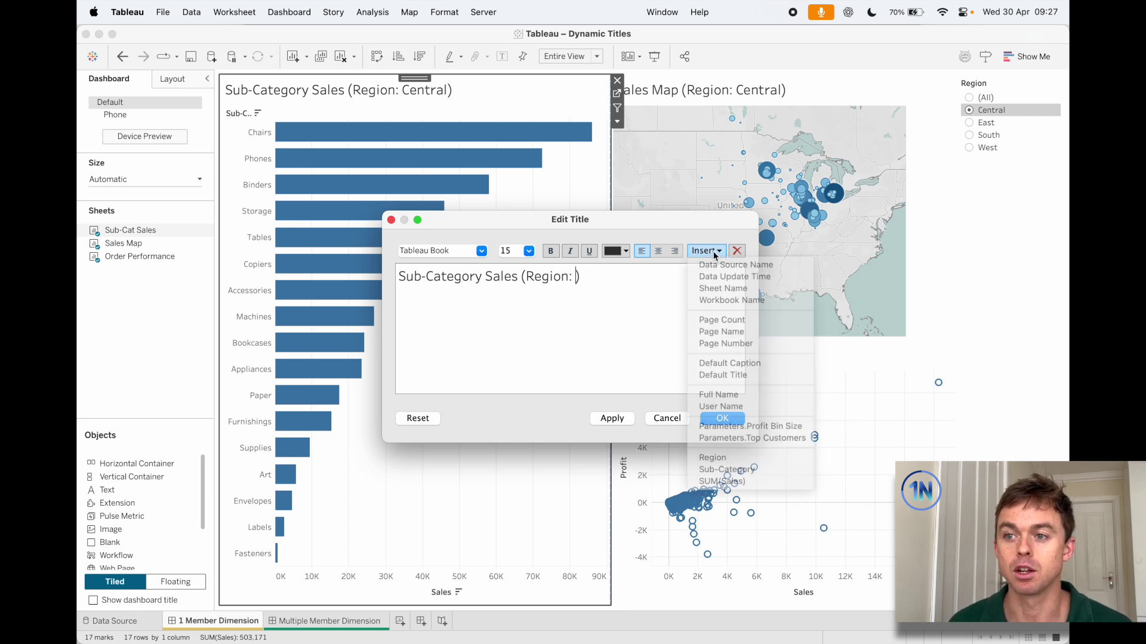
{"action": "left_click", "coordinate": [578, 277]}
{"action": "left_click", "coordinate": [707, 251]}
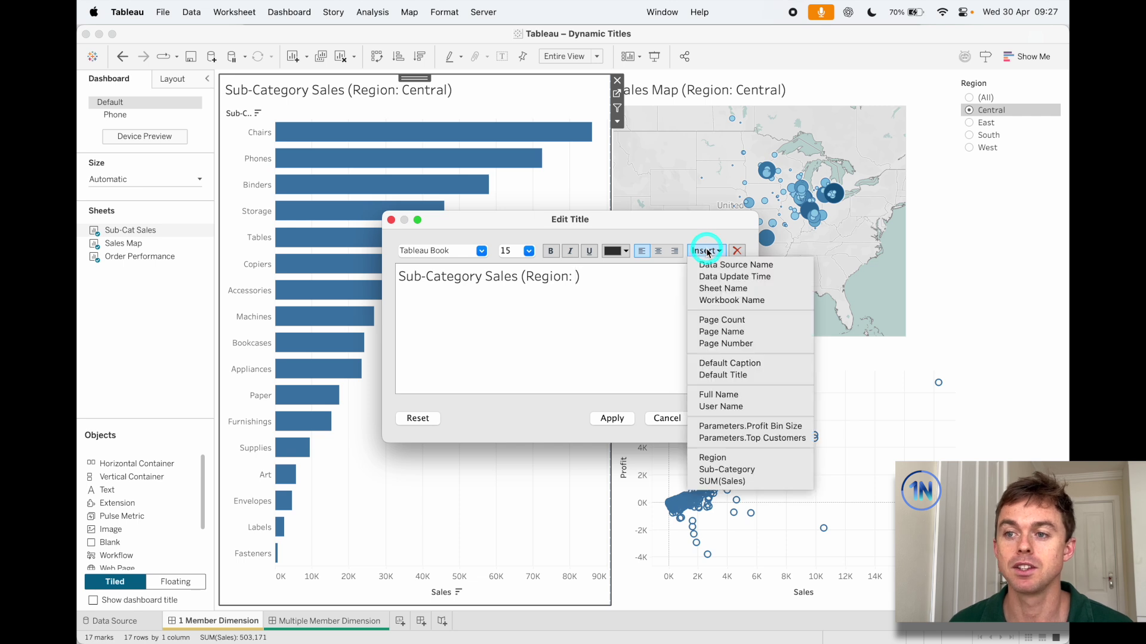
{"action": "left_click", "coordinate": [752, 463]}
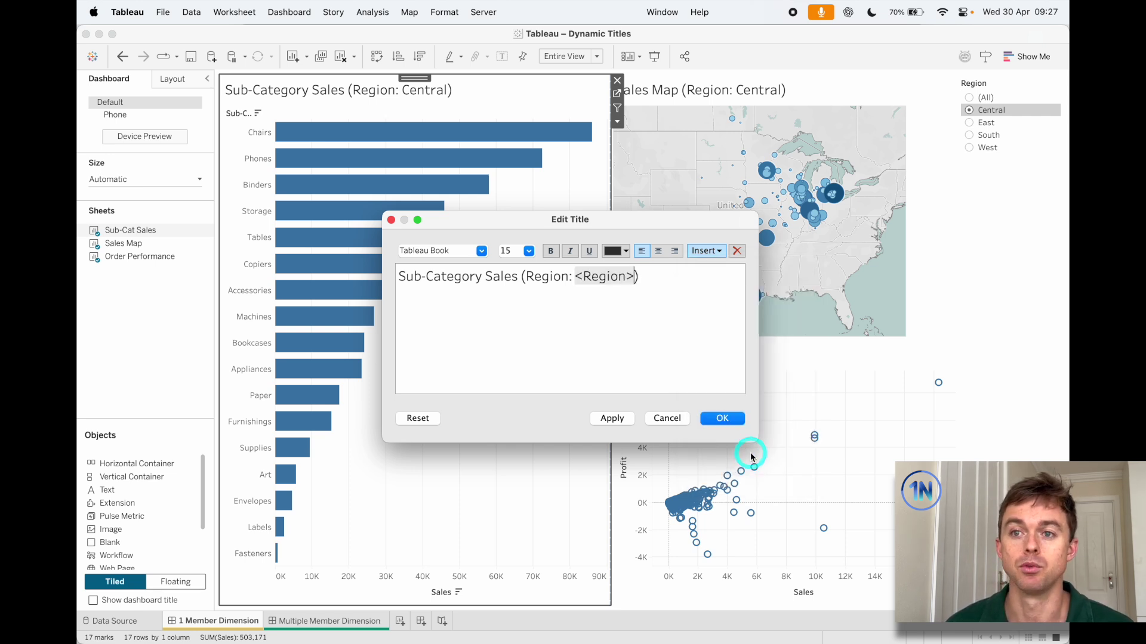
{"action": "left_click", "coordinate": [603, 276]}
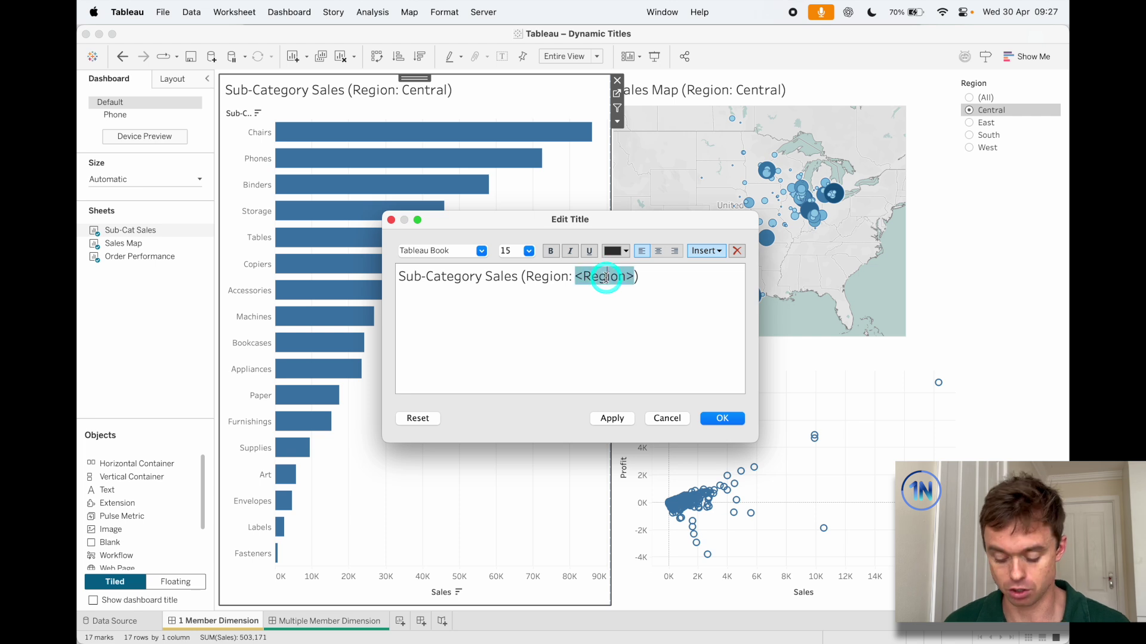
{"action": "left_click", "coordinate": [674, 291]}
{"action": "left_click", "coordinate": [722, 418]}
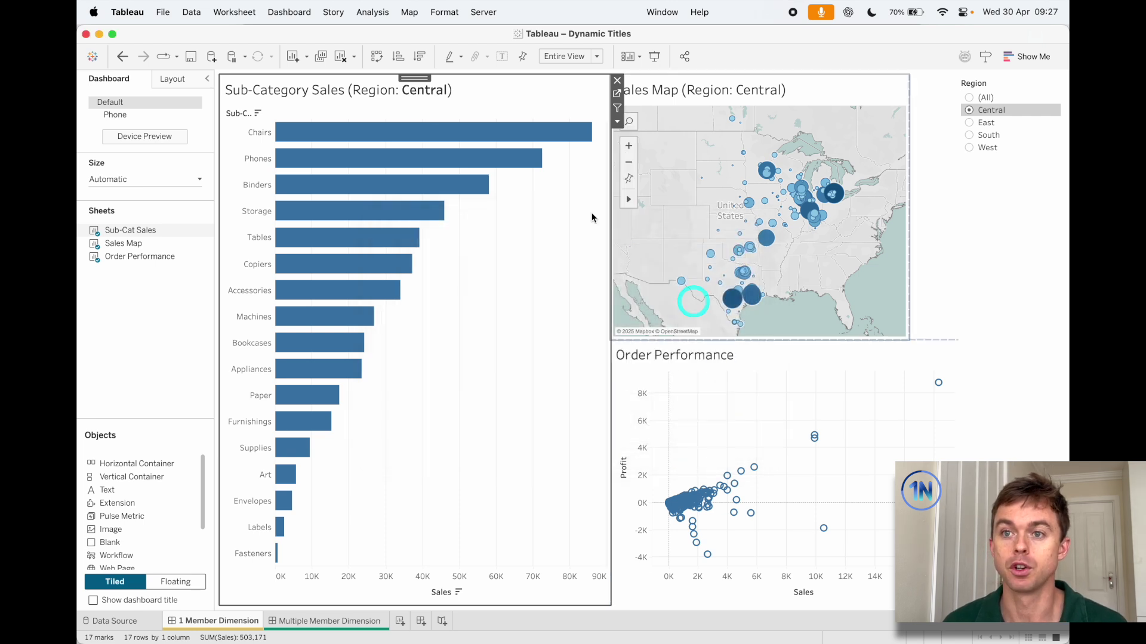
Show all regions and glance at the Multiple Member Dimension dashboard before returning.
{"action": "left_click", "coordinate": [969, 98]}
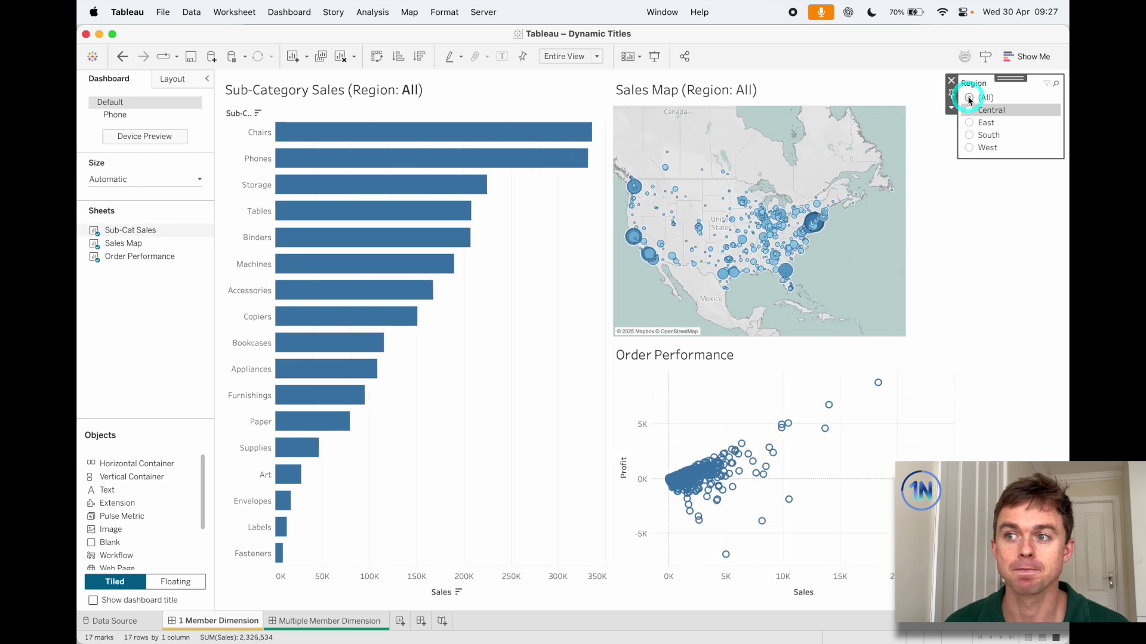
{"action": "left_click", "coordinate": [355, 622]}
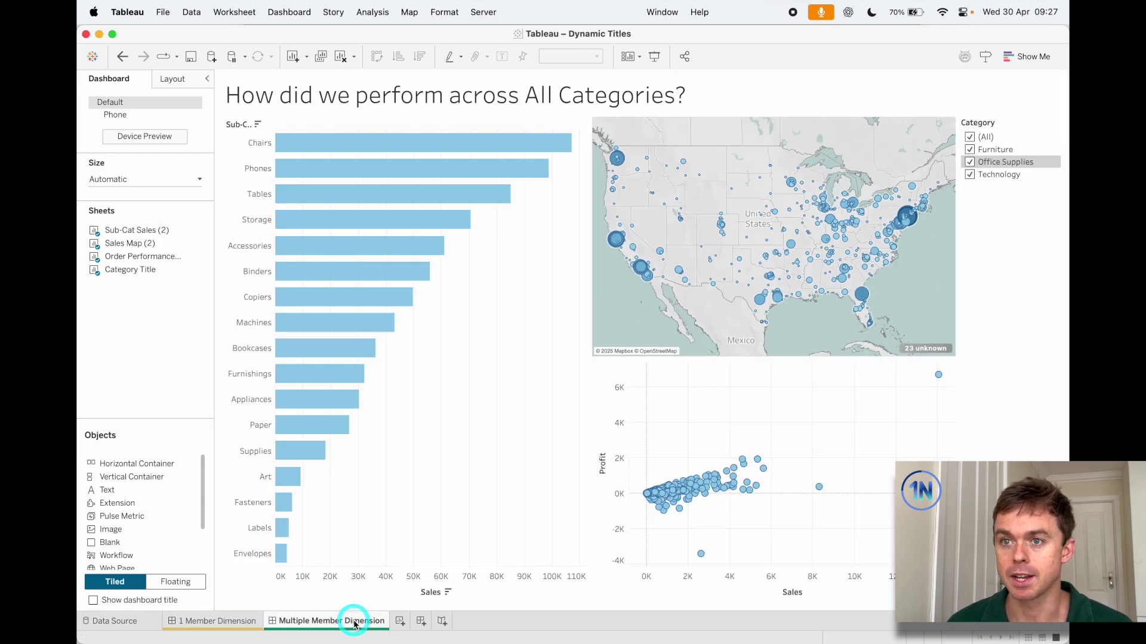
{"action": "left_click", "coordinate": [235, 621]}
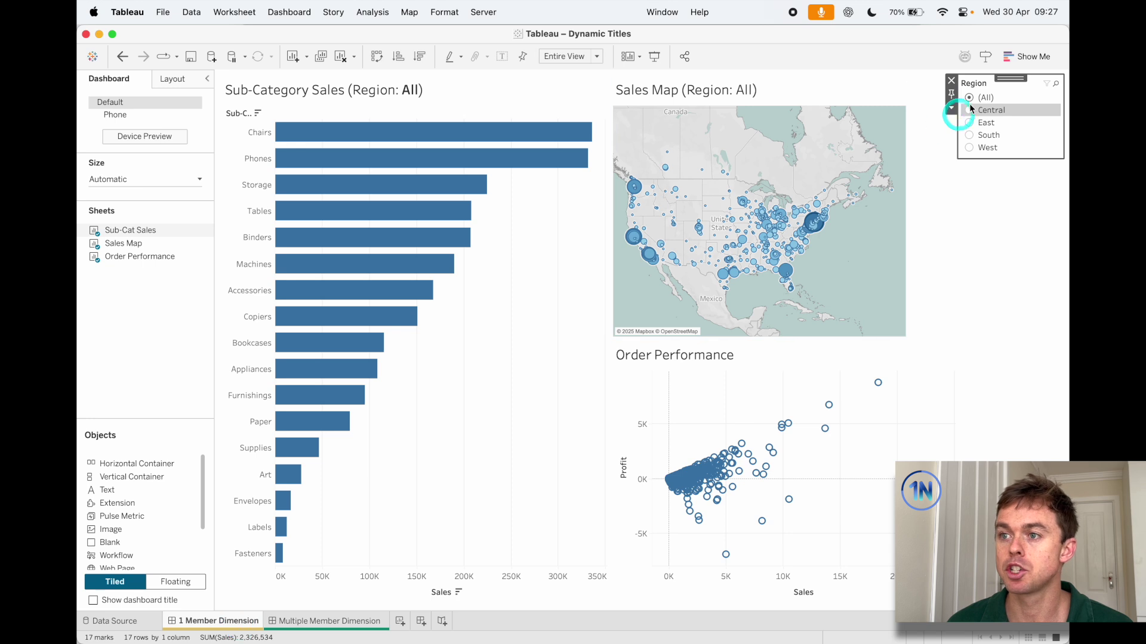
Make the Region filter Multiple Values (list) and untick then re-tick Central.
{"action": "left_click", "coordinate": [950, 105]}
{"action": "left_click", "coordinate": [951, 108]}
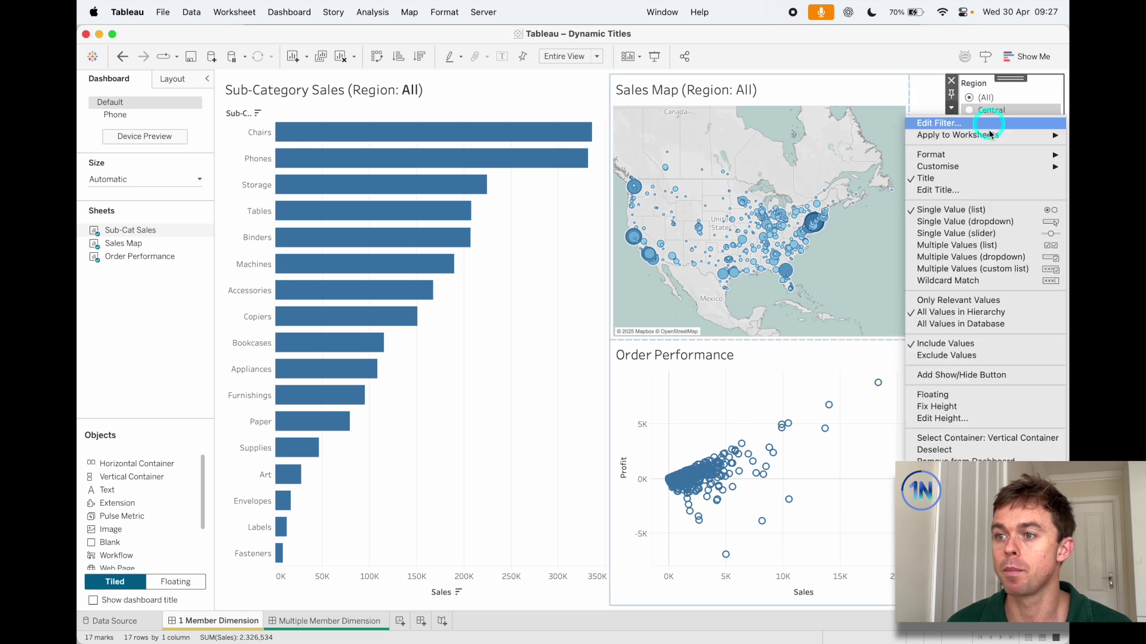
{"action": "left_click", "coordinate": [1004, 245]}
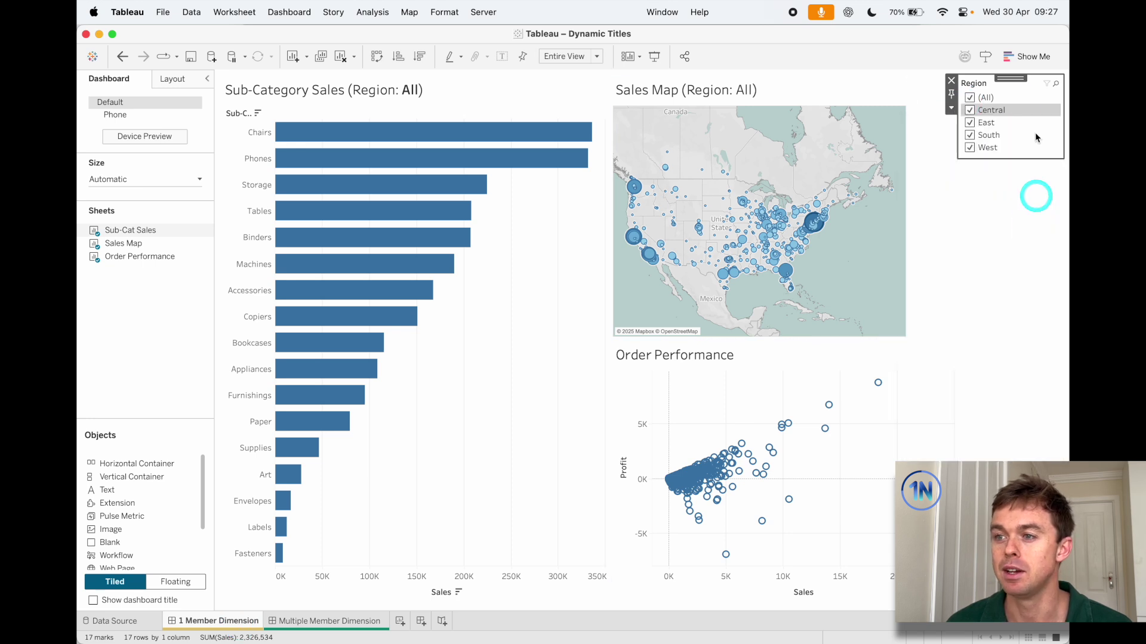
{"action": "left_click", "coordinate": [970, 111]}
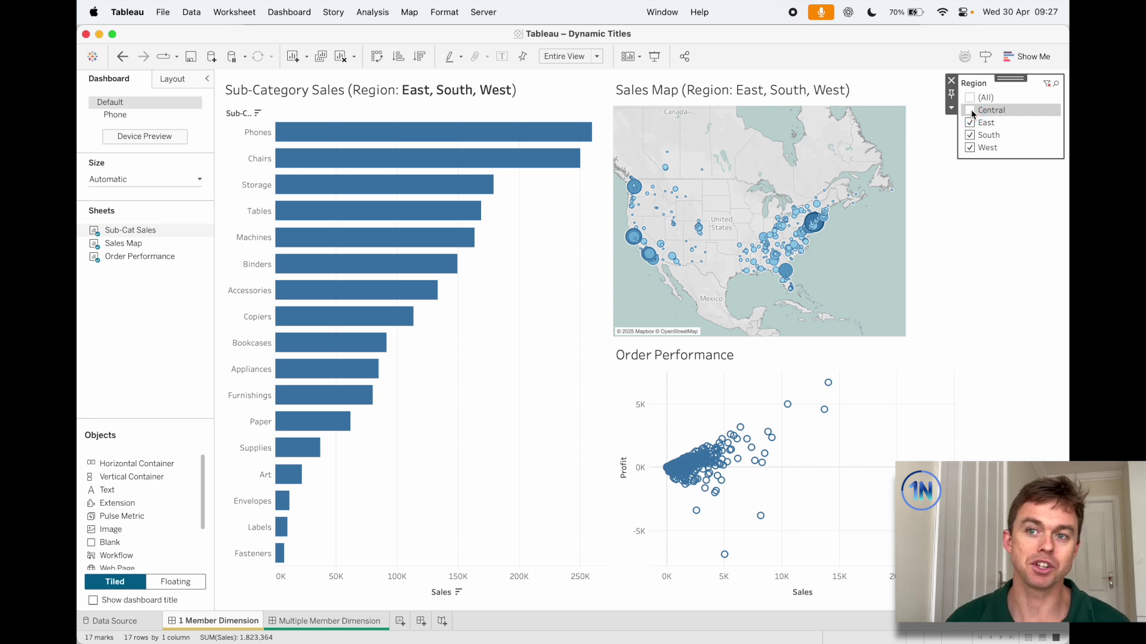
{"action": "left_click", "coordinate": [971, 109]}
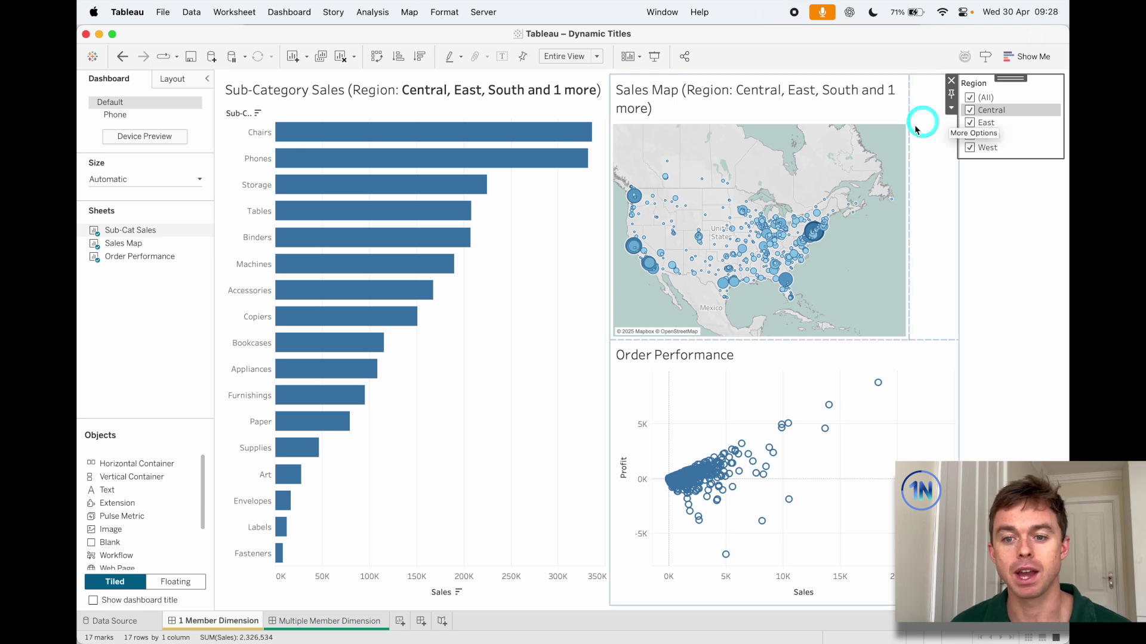
{"action": "left_click", "coordinate": [352, 621]}
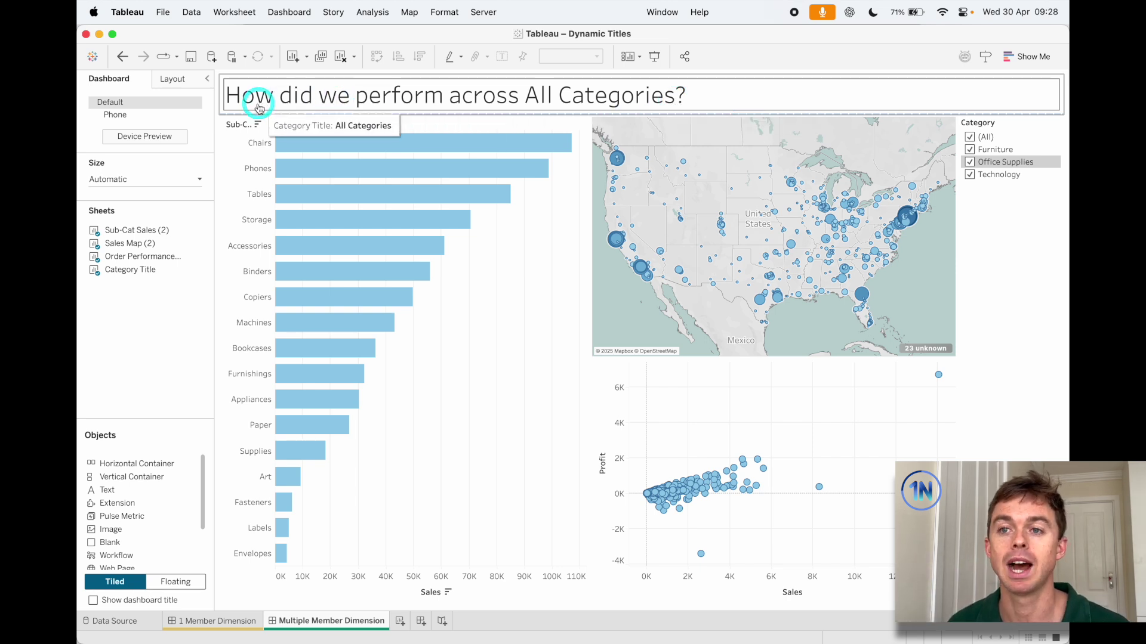
Exclude Furniture and Office Supplies, toggle Office Supplies, then include (All) categories.
{"action": "left_click", "coordinate": [162, 299]}
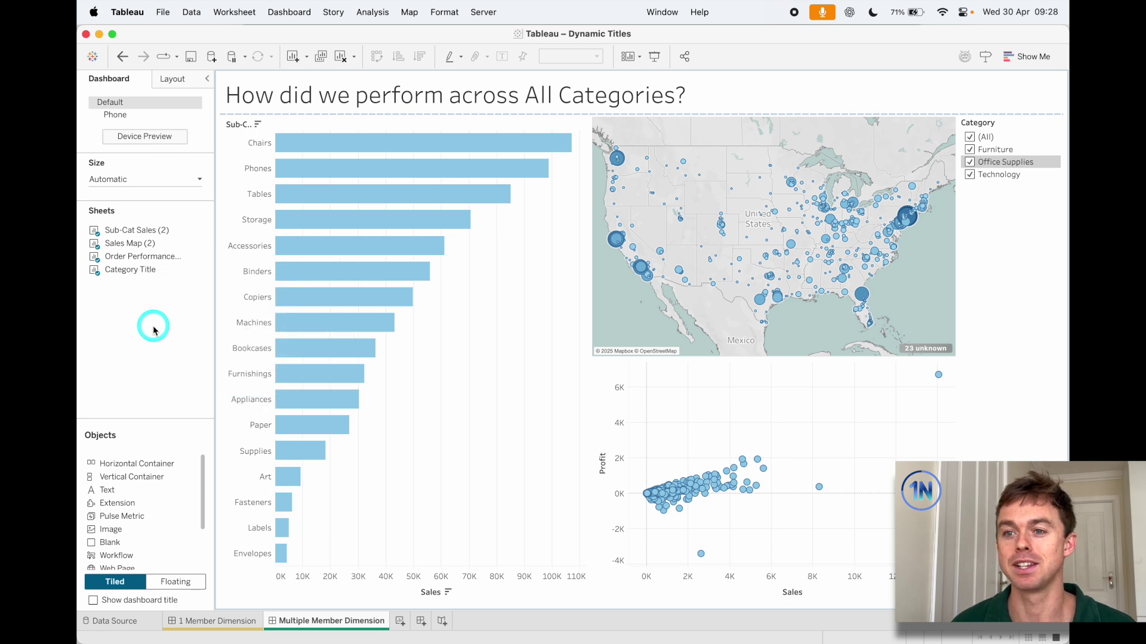
{"action": "left_click", "coordinate": [974, 150]}
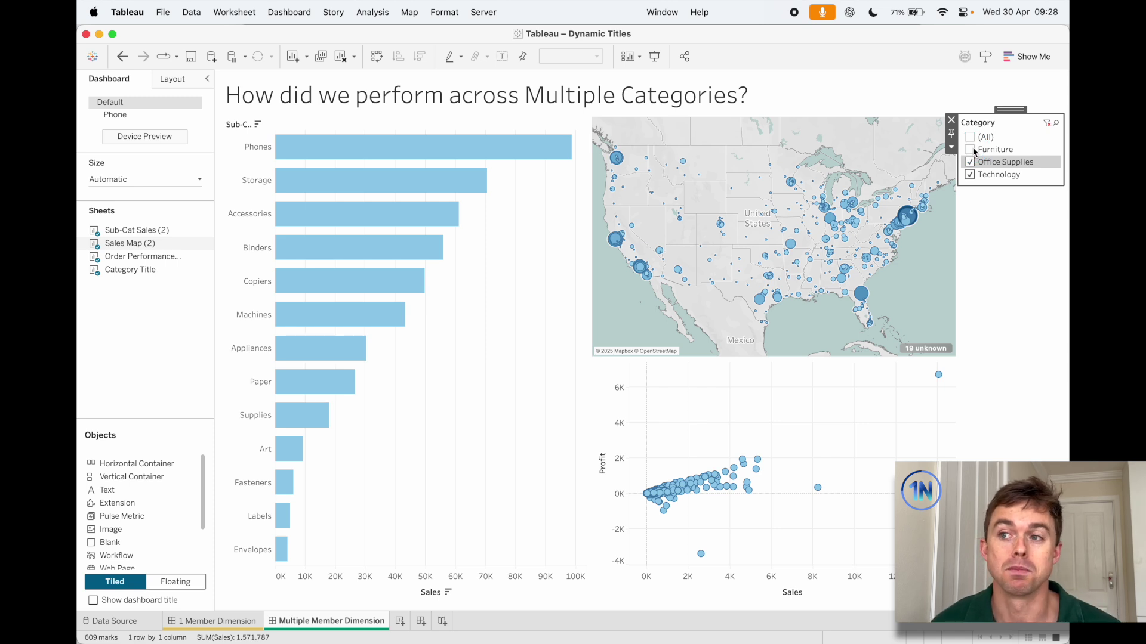
{"action": "left_click", "coordinate": [970, 164]}
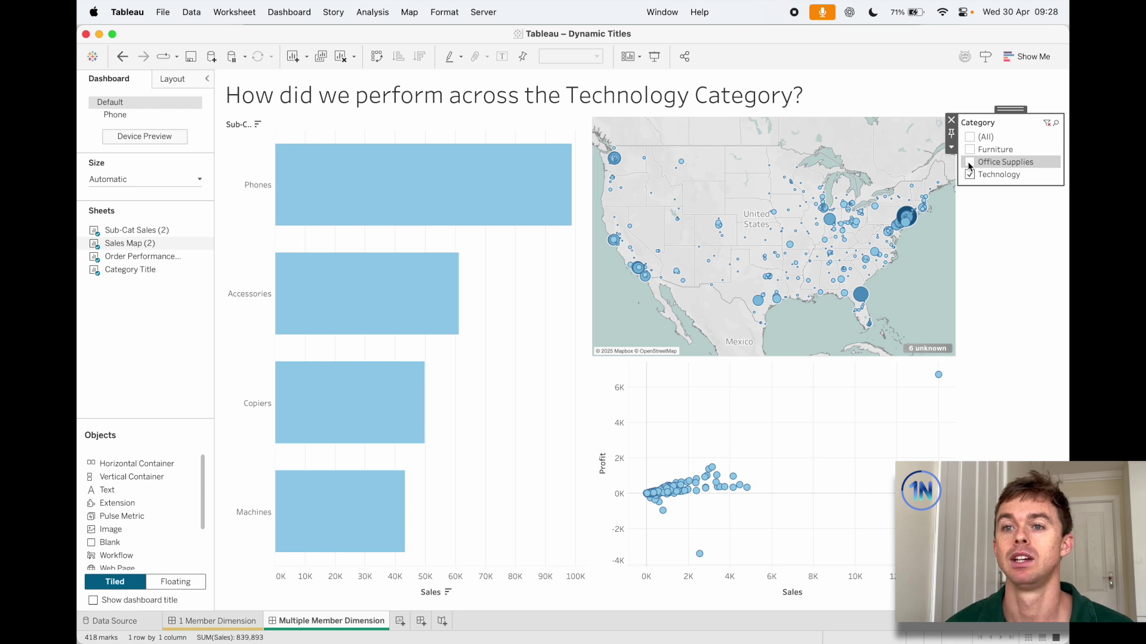
{"action": "left_click", "coordinate": [970, 163]}
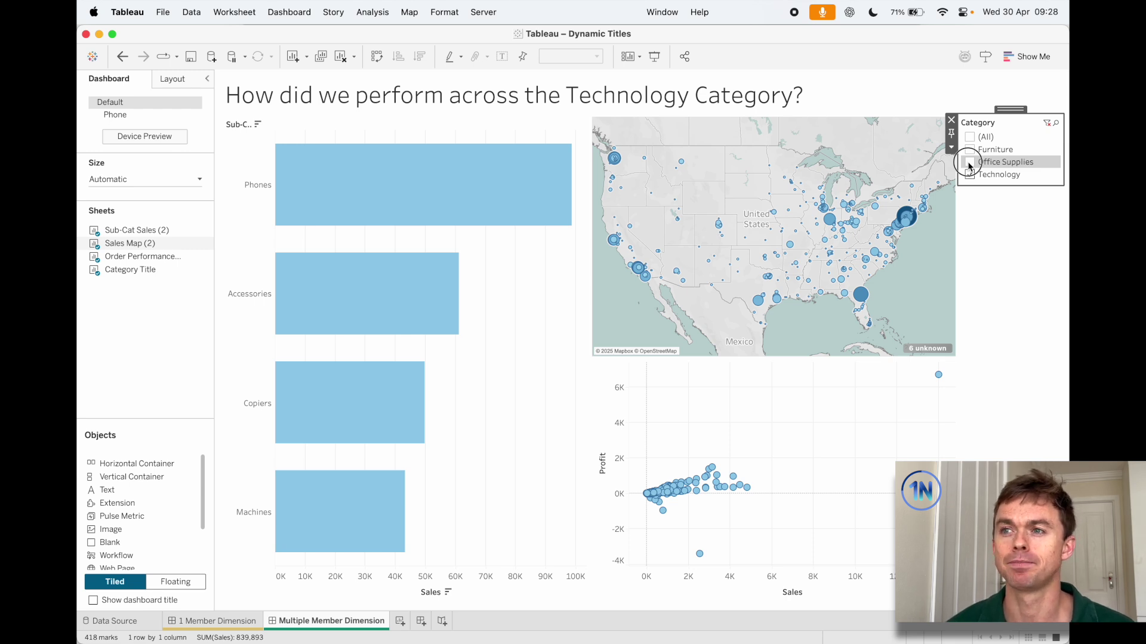
{"action": "left_click", "coordinate": [970, 162]}
{"action": "left_click", "coordinate": [970, 163]}
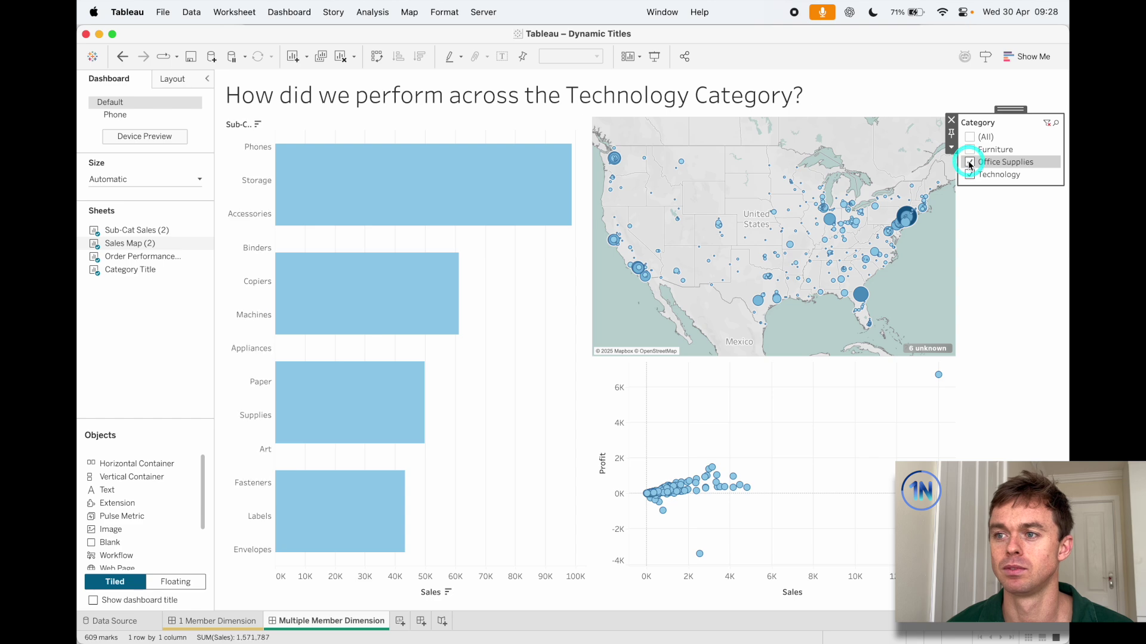
{"action": "left_click", "coordinate": [970, 138]}
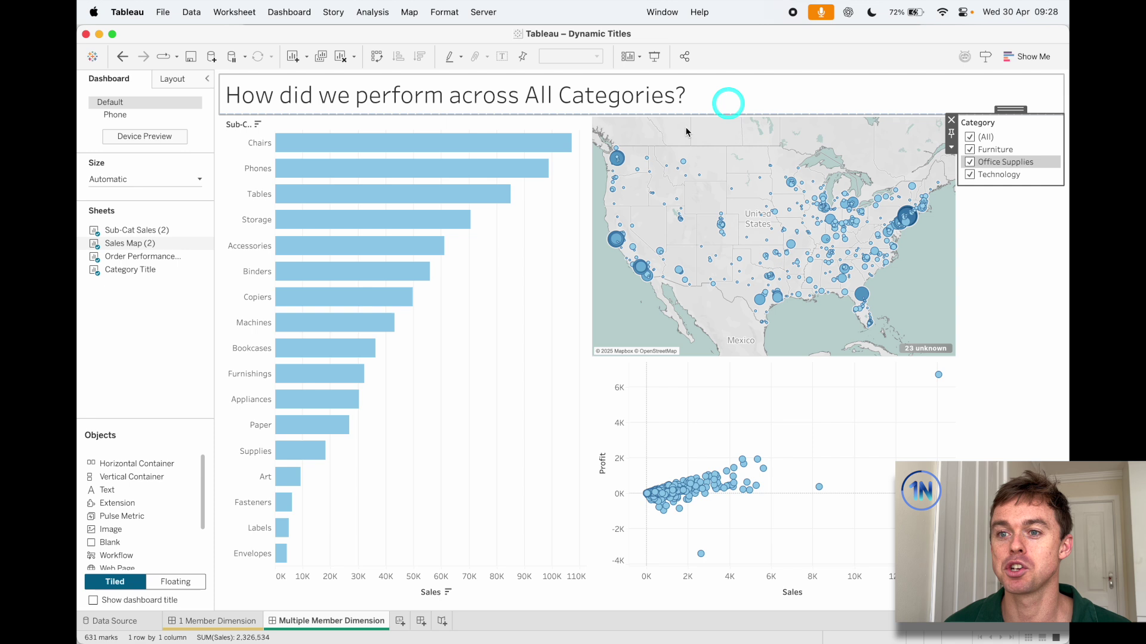
Select the Category Title zone on the dashboard and go to its worksheet.
{"action": "left_click", "coordinate": [171, 376]}
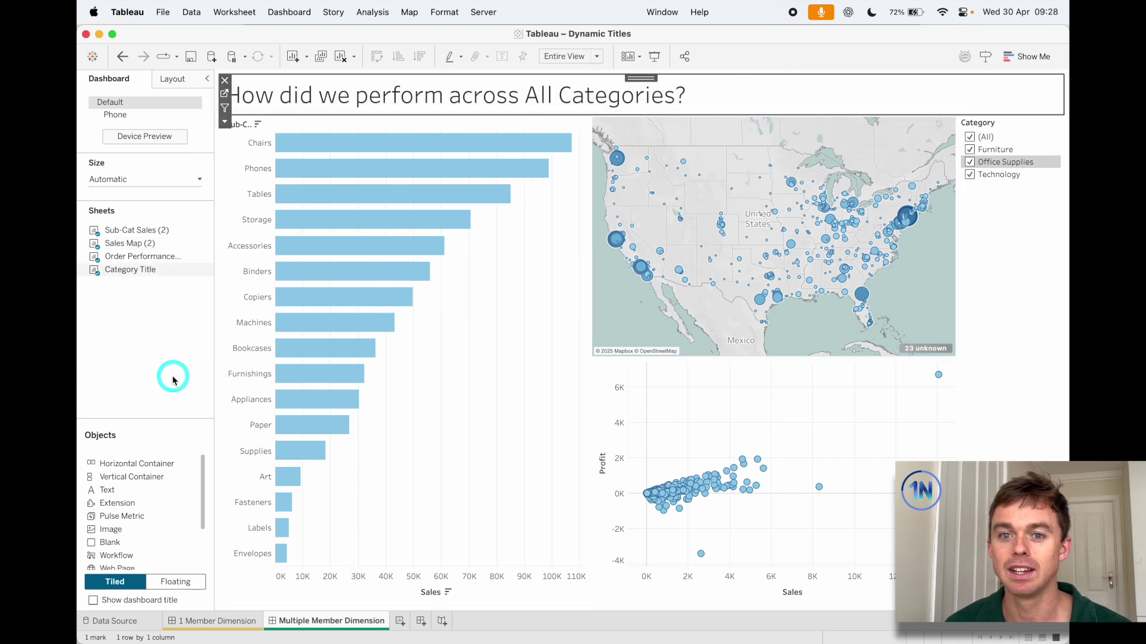
{"action": "left_click", "coordinate": [700, 138]}
{"action": "left_click", "coordinate": [722, 98]}
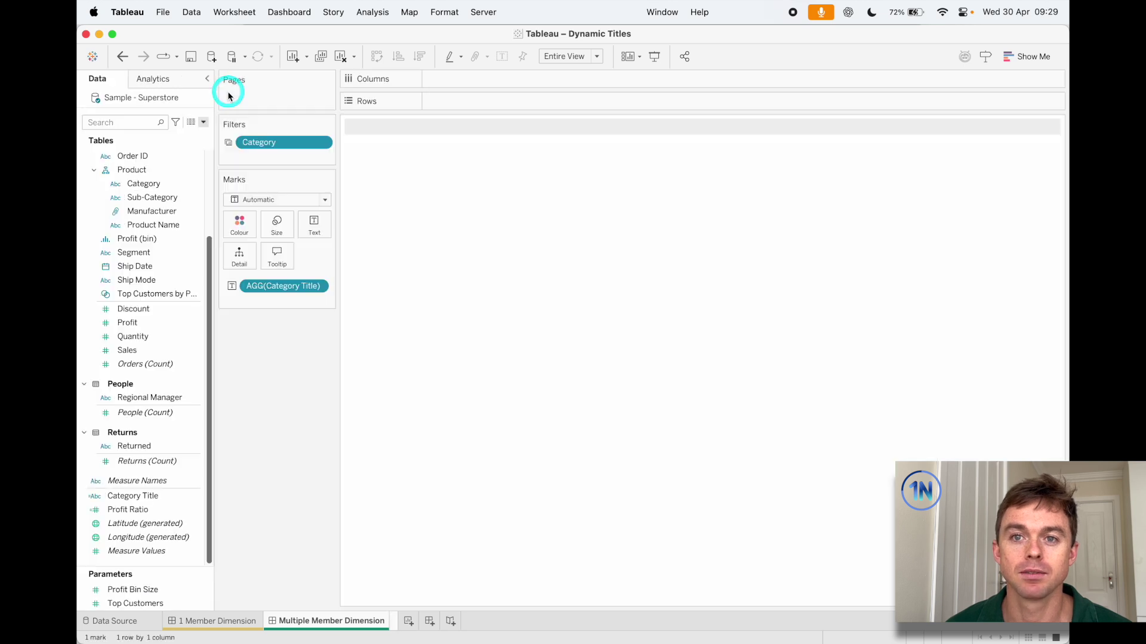
{"action": "left_click", "coordinate": [225, 94]}
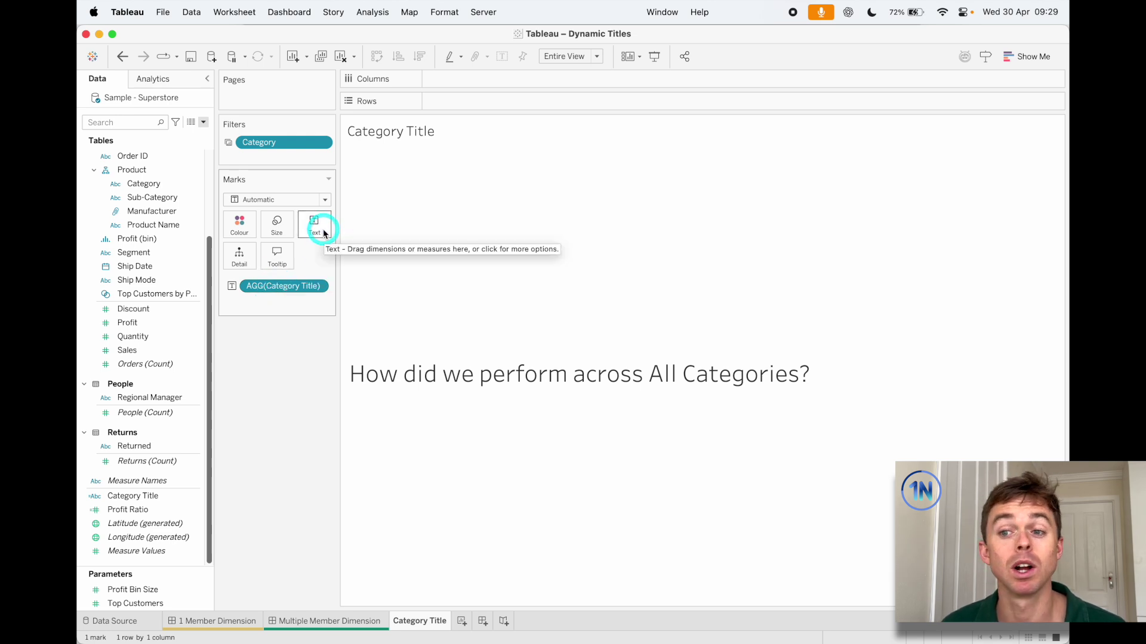
Open the Category Title calculation via Edit... and review its first IF line's Category references.
{"action": "right_click", "coordinate": [141, 496]}
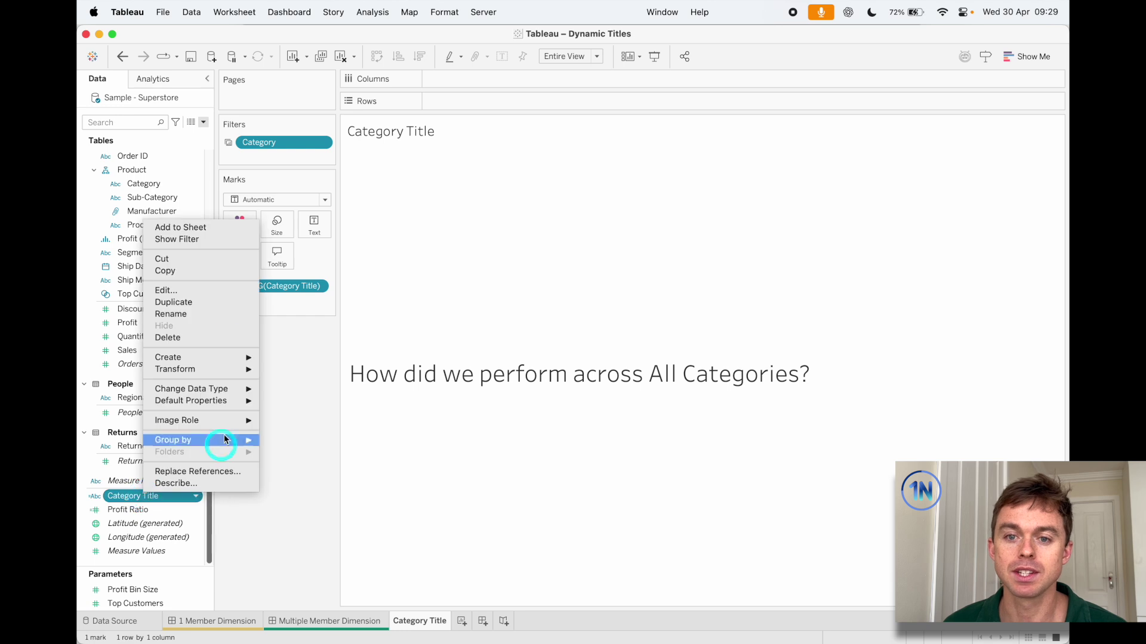
{"action": "left_click", "coordinate": [217, 288]}
{"action": "left_click_drag", "start_coordinate": [447, 374], "coordinate": [487, 144]}
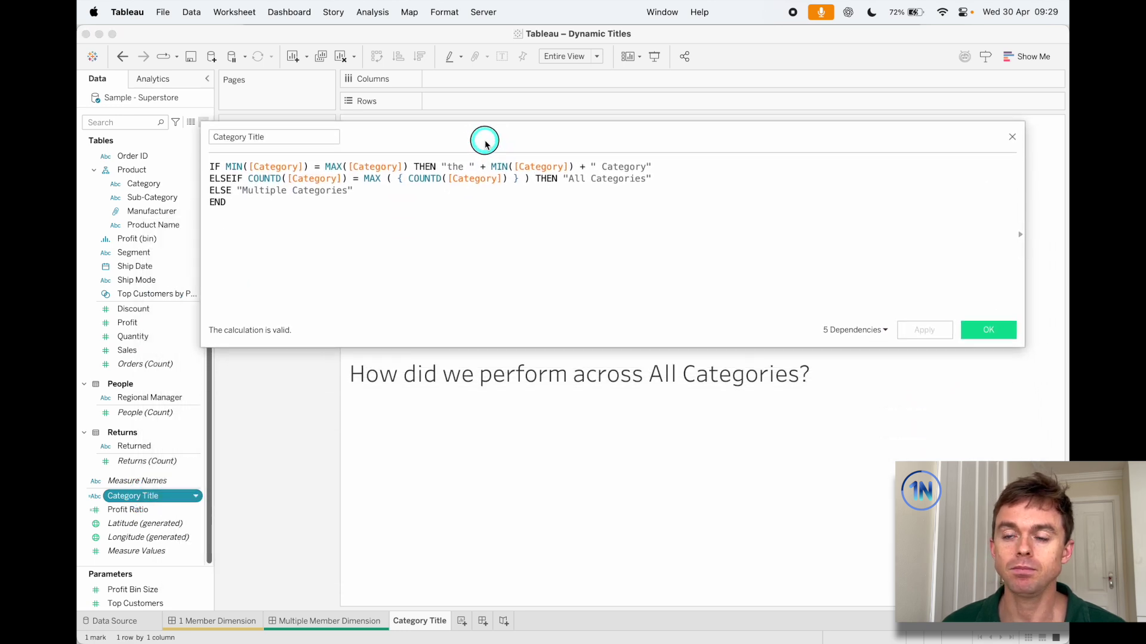
{"action": "left_click", "coordinate": [661, 240]}
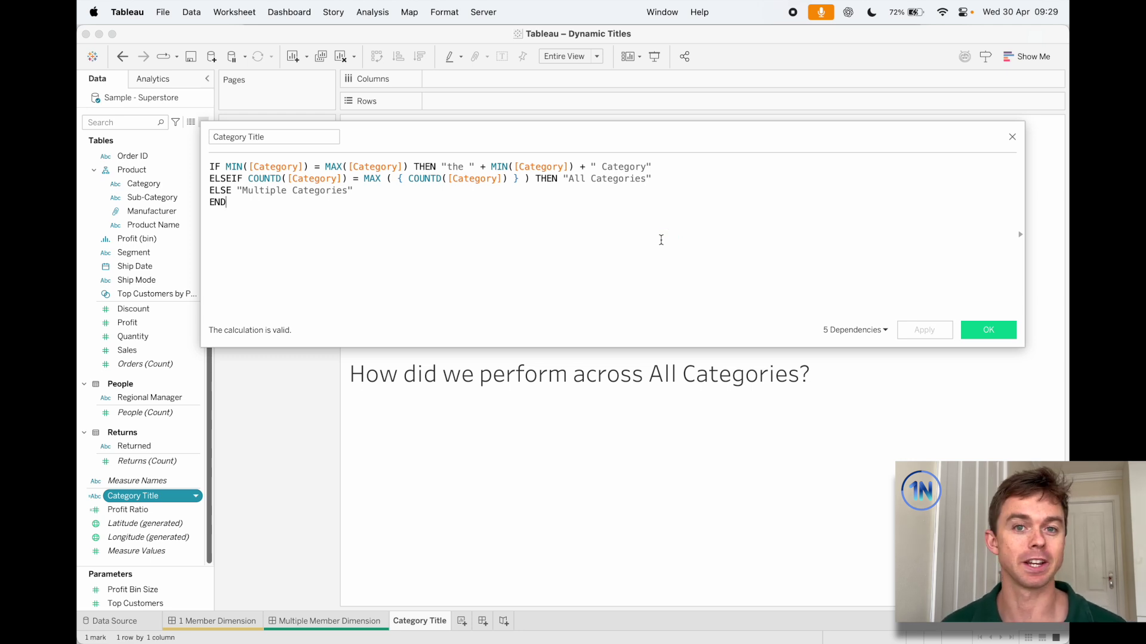
{"action": "left_click_drag", "start_coordinate": [677, 169], "coordinate": [226, 167]}
{"action": "left_click", "coordinate": [214, 167]}
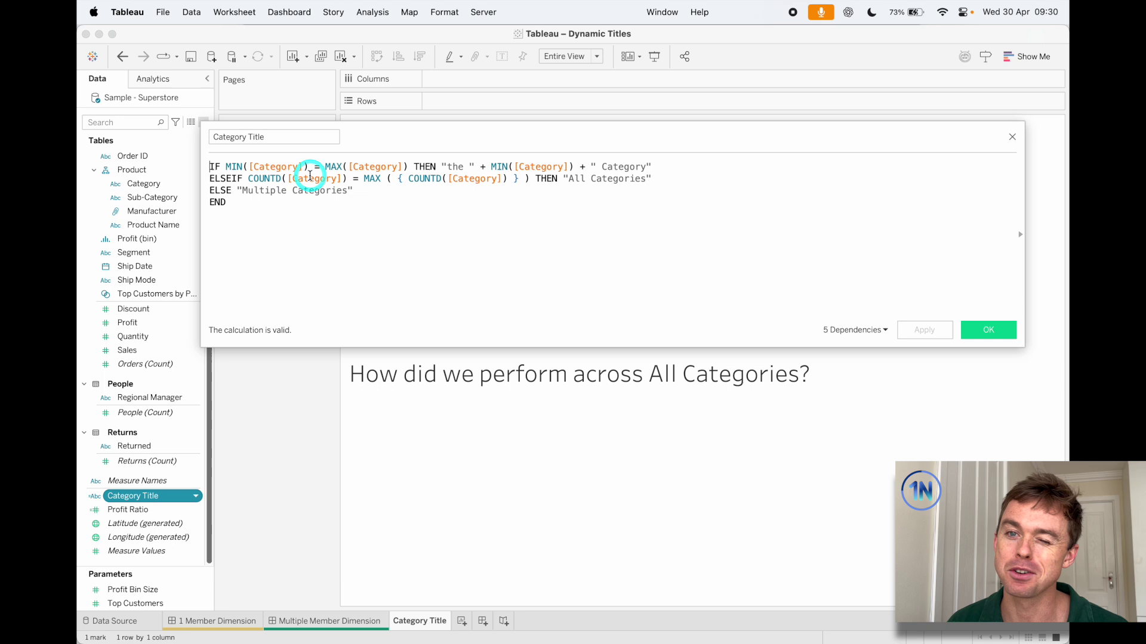
{"action": "left_click", "coordinate": [269, 164]}
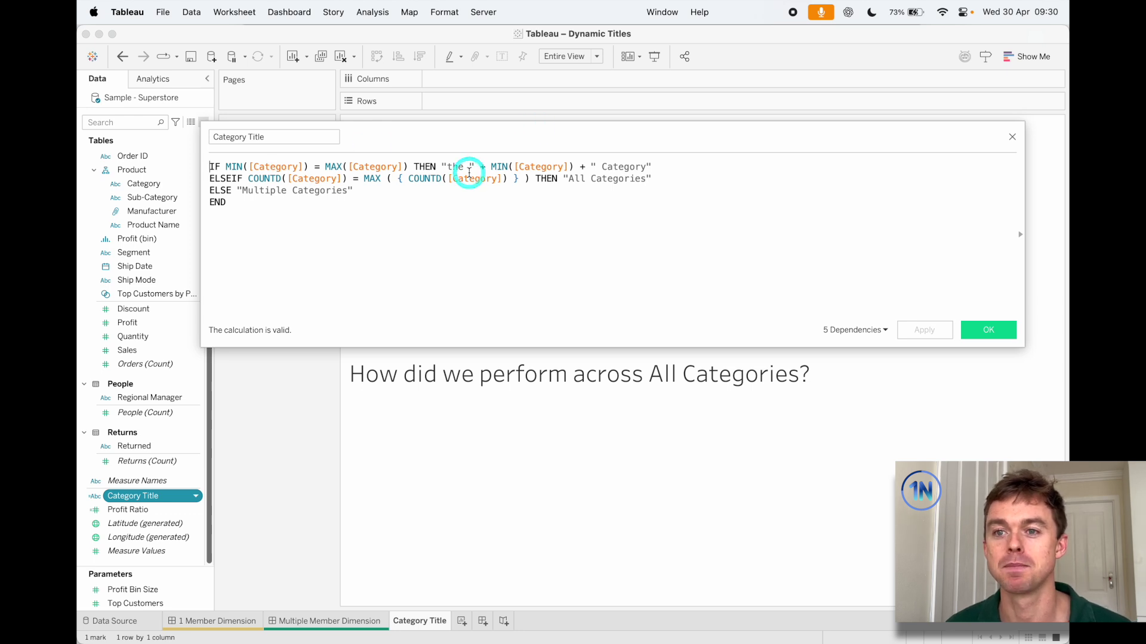
{"action": "left_click_drag", "start_coordinate": [447, 167], "coordinate": [475, 168]}
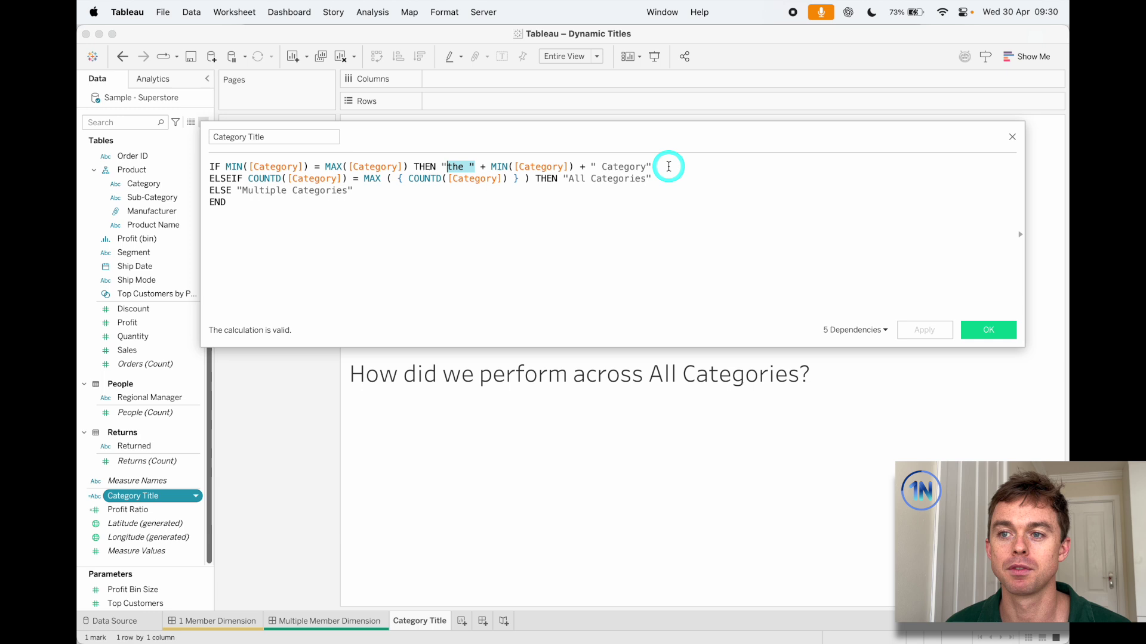
{"action": "left_click", "coordinate": [595, 167]}
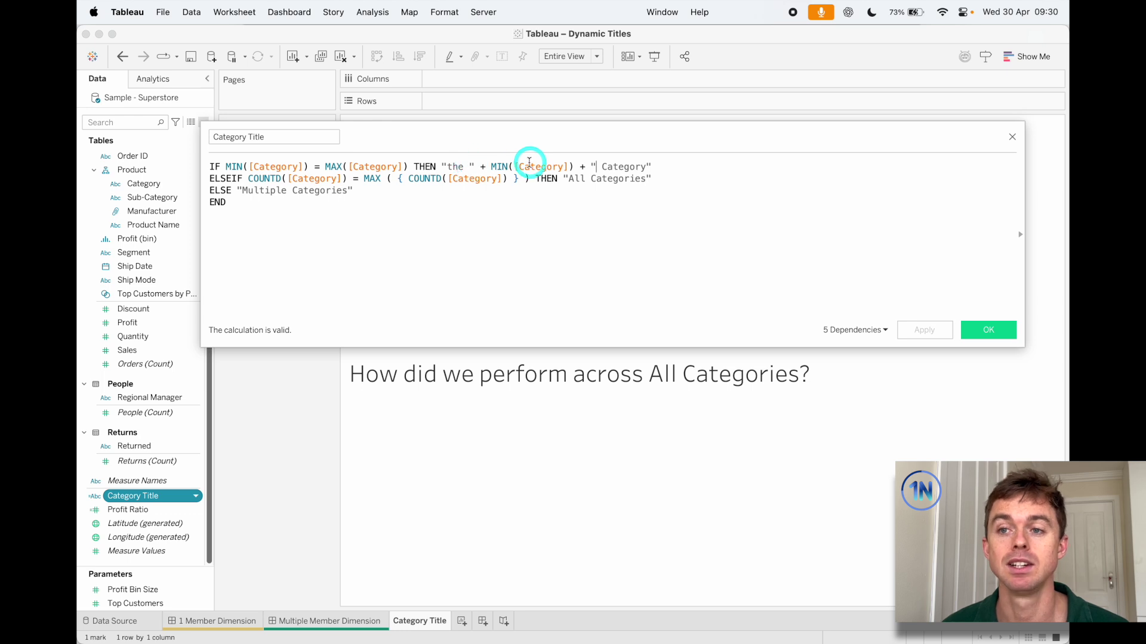
{"action": "left_click", "coordinate": [597, 163]}
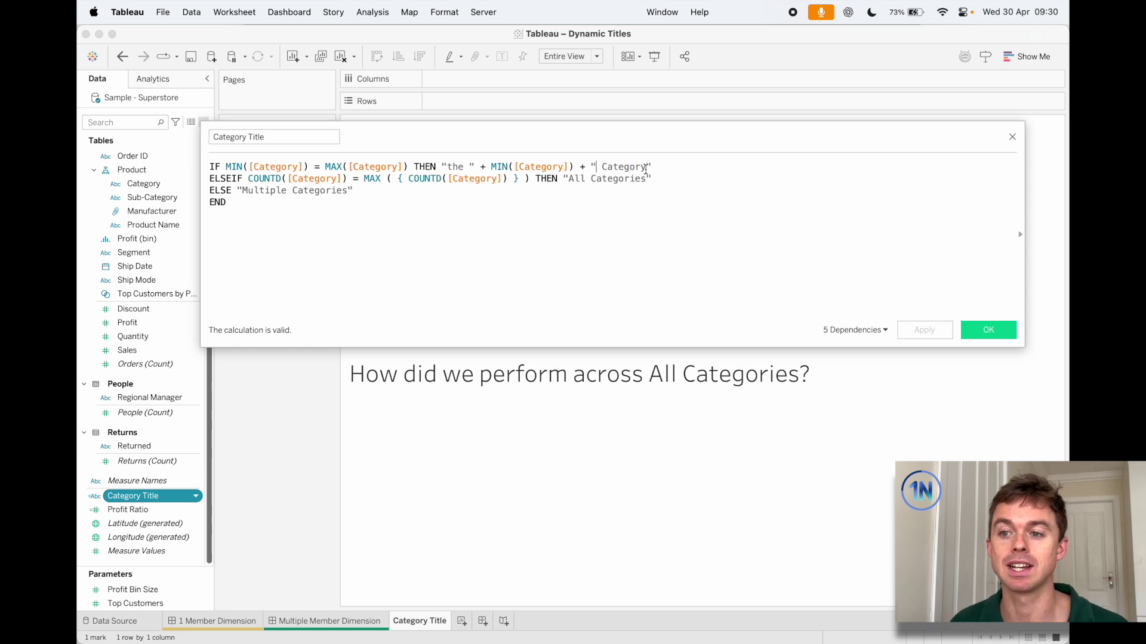
{"action": "left_click", "coordinate": [343, 228]}
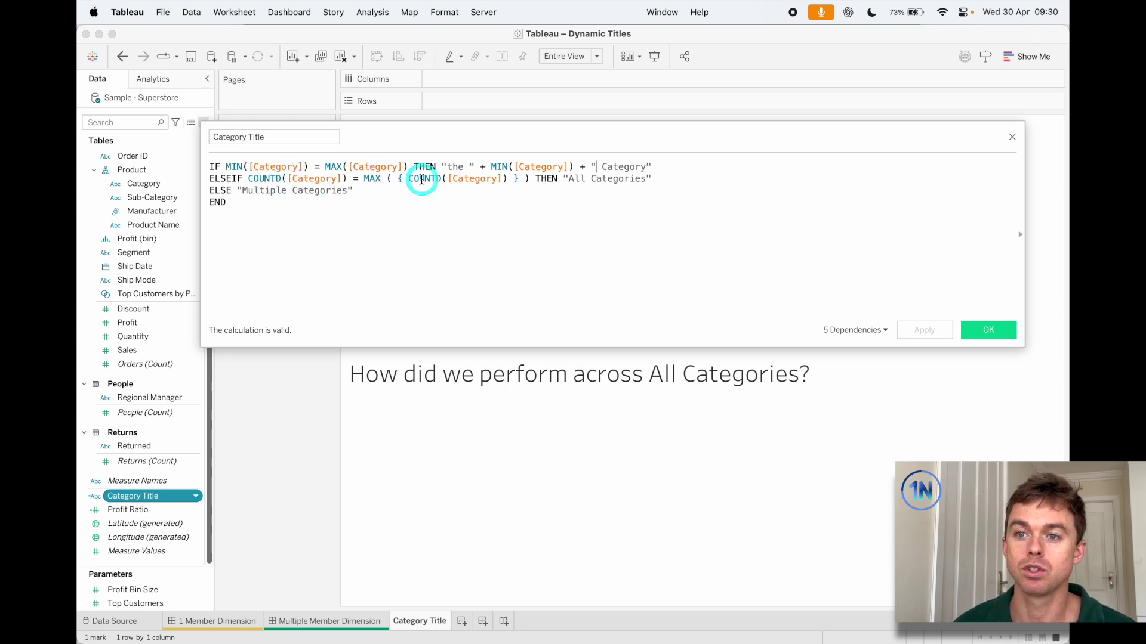
Highlight the FIXED COUNTD expression and the All/Multiple Categories strings, then confirm the calculation with OK.
{"action": "left_click_drag", "start_coordinate": [398, 179], "coordinate": [525, 188]}
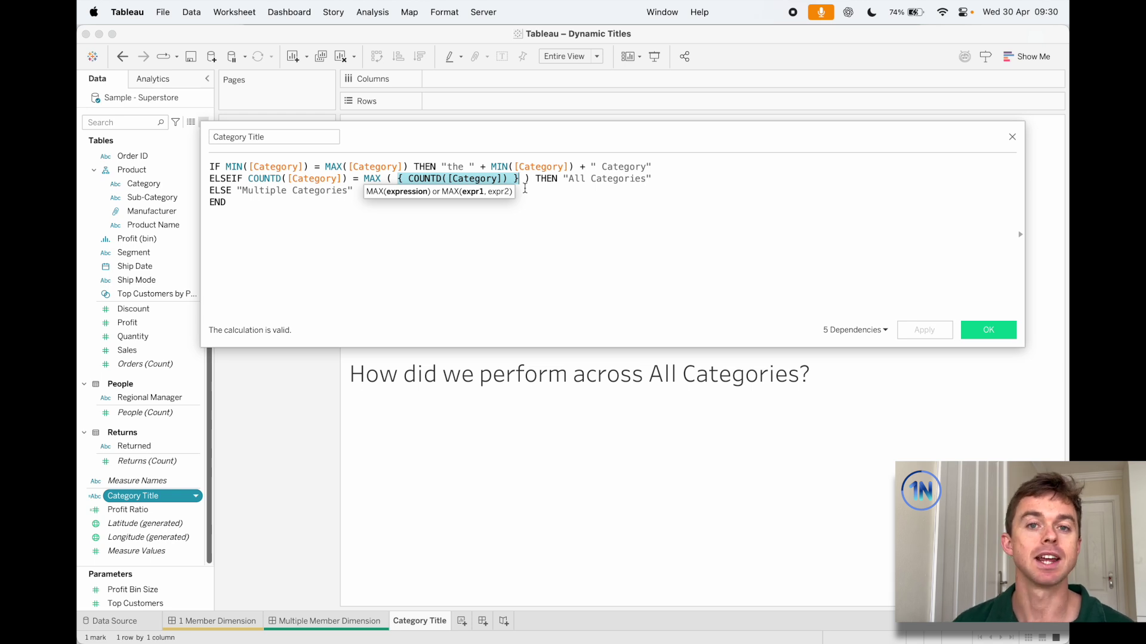
{"action": "left_click", "coordinate": [524, 189]}
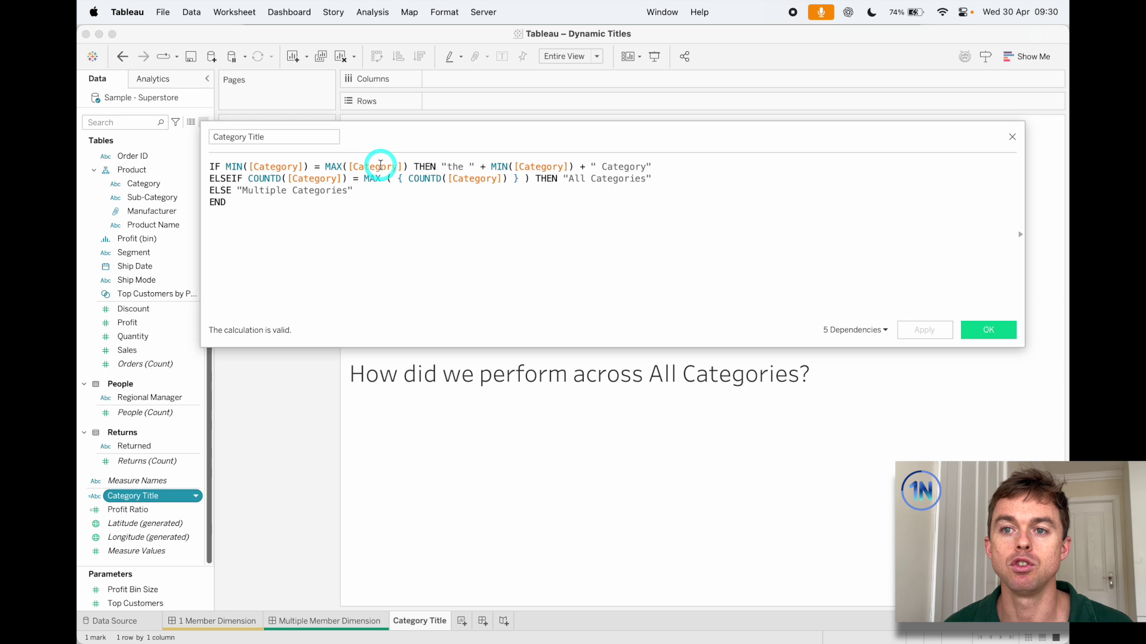
{"action": "left_click", "coordinate": [414, 178]}
{"action": "left_click_drag", "start_coordinate": [415, 178], "coordinate": [519, 178]}
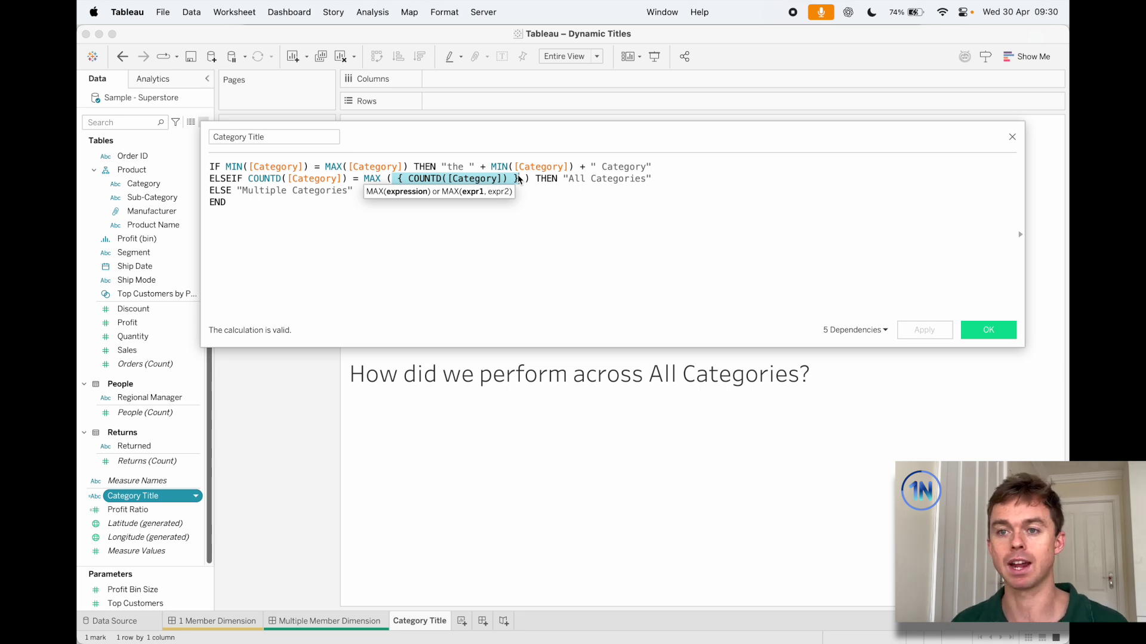
{"action": "left_click", "coordinate": [639, 179]}
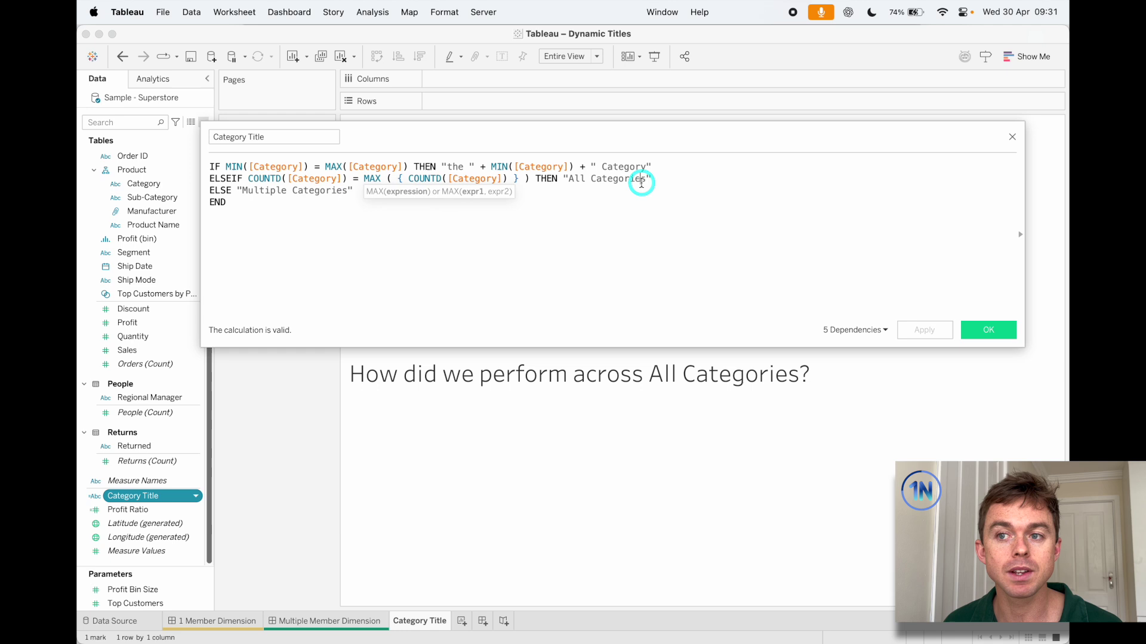
{"action": "left_click_drag", "start_coordinate": [654, 179], "coordinate": [564, 179]}
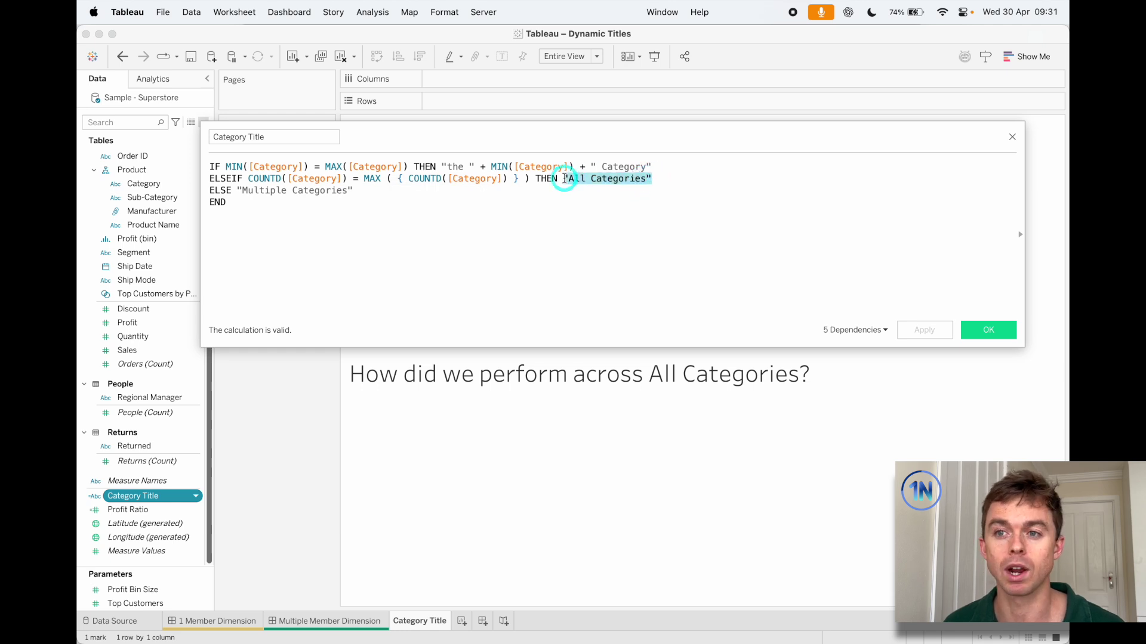
{"action": "left_click", "coordinate": [586, 179]}
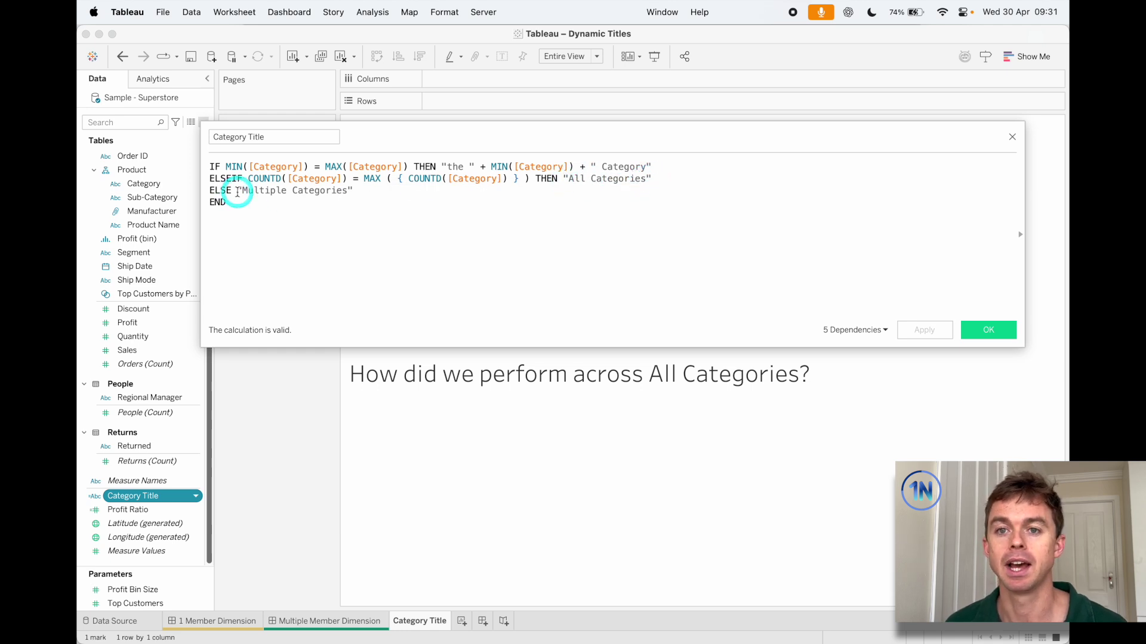
{"action": "left_click_drag", "start_coordinate": [236, 190], "coordinate": [353, 190]}
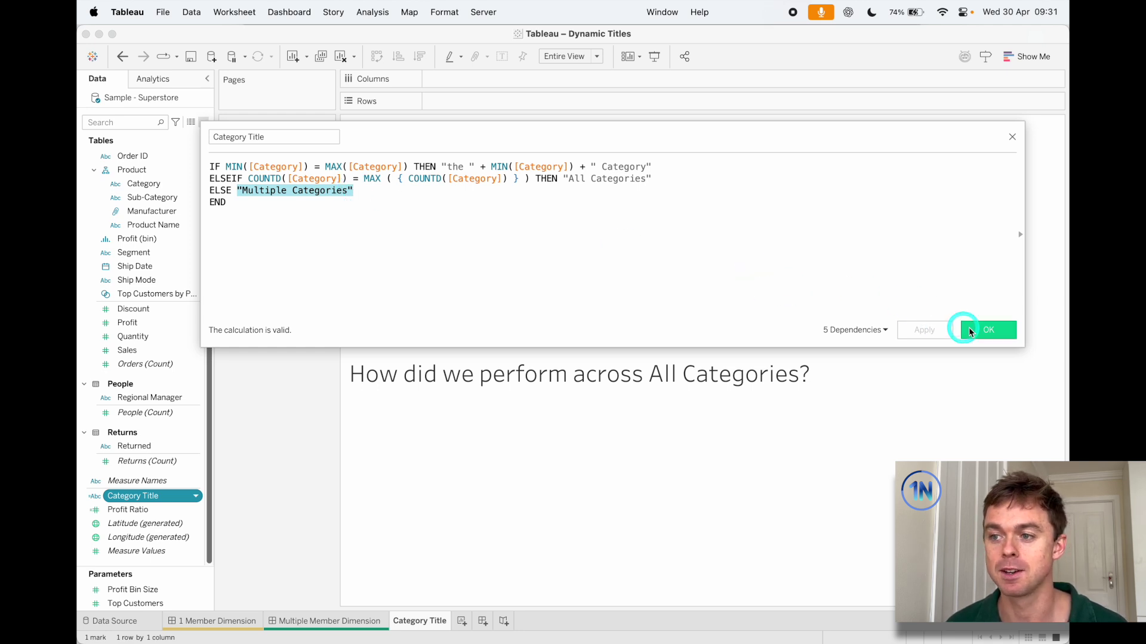
{"action": "left_click", "coordinate": [988, 330]}
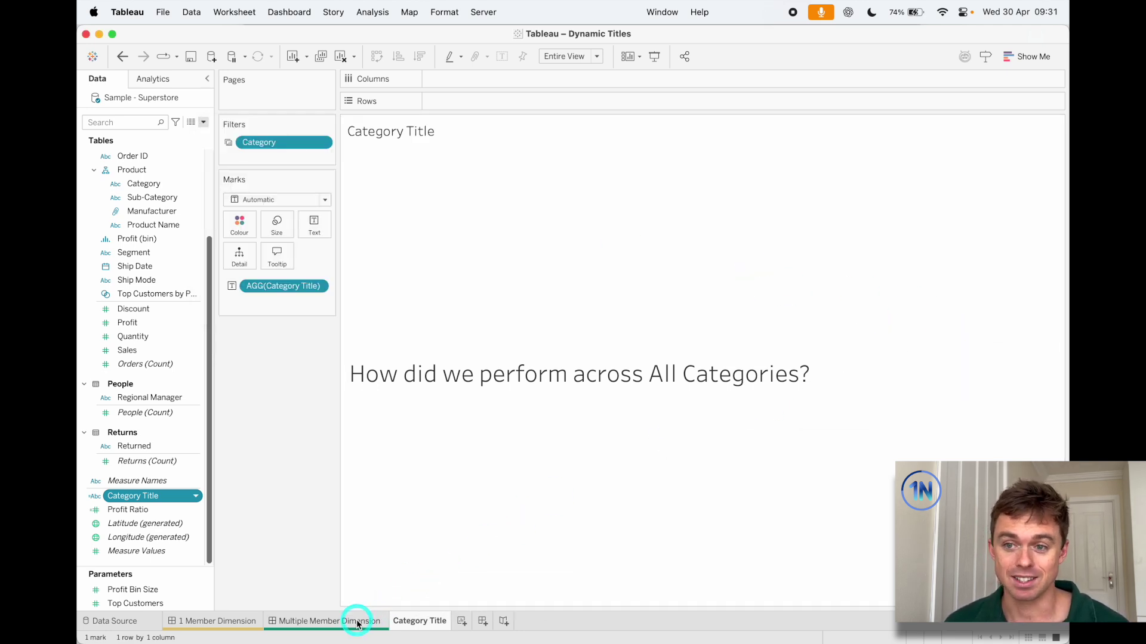
Set the Category Title text alignment to Middle Centre and return to the Multiple Member Dimension dashboard.
{"action": "left_click", "coordinate": [314, 225]}
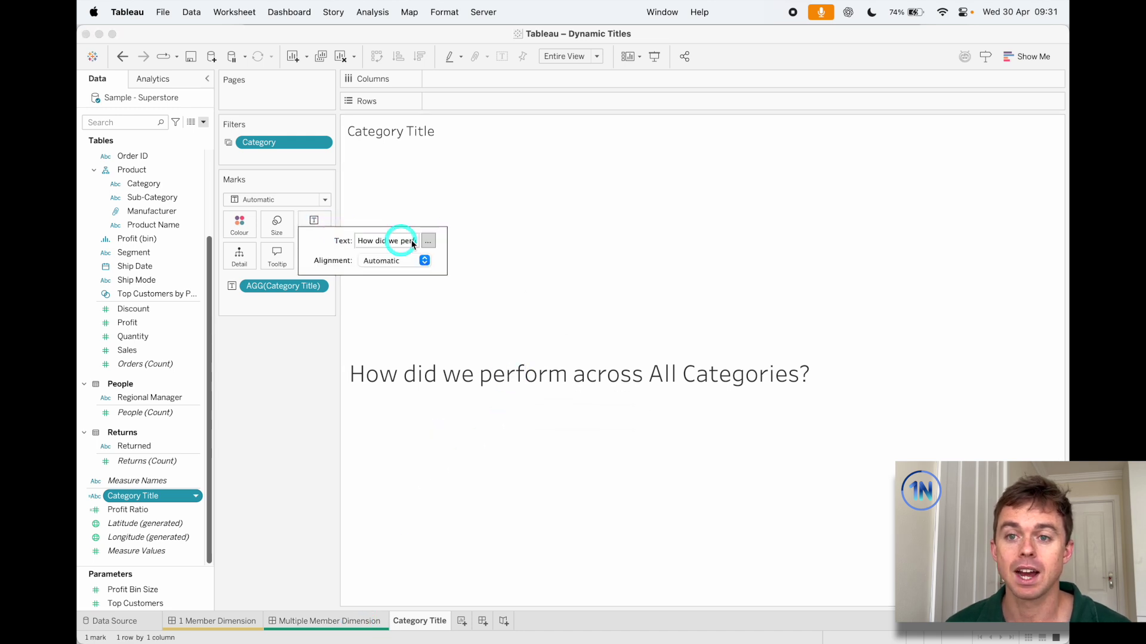
{"action": "left_click", "coordinate": [426, 239]}
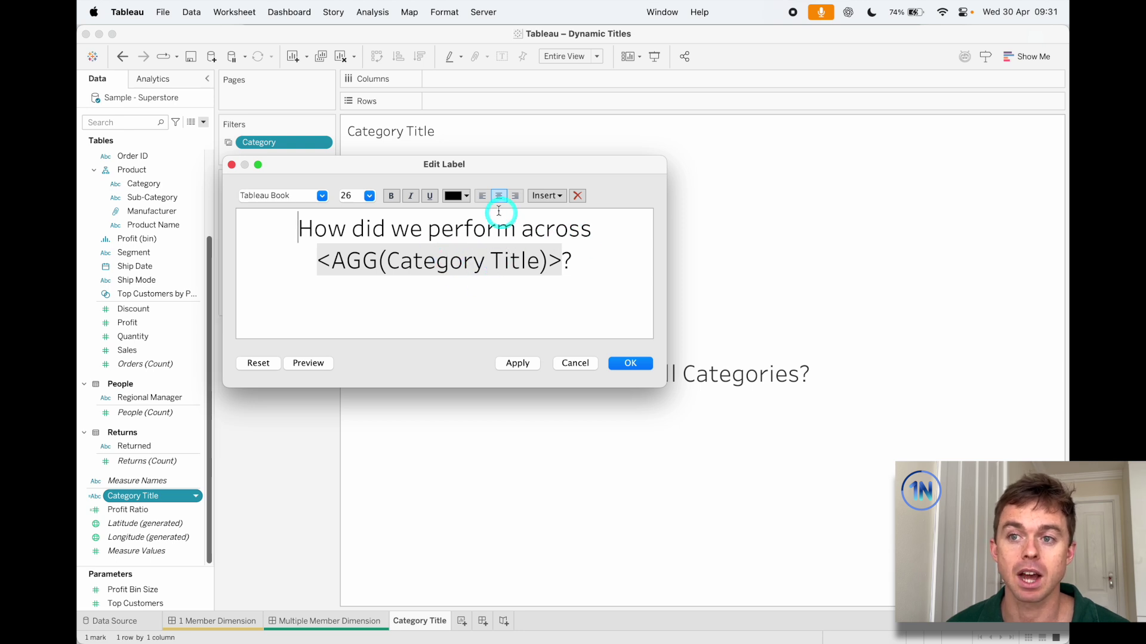
{"action": "left_click", "coordinate": [619, 360]}
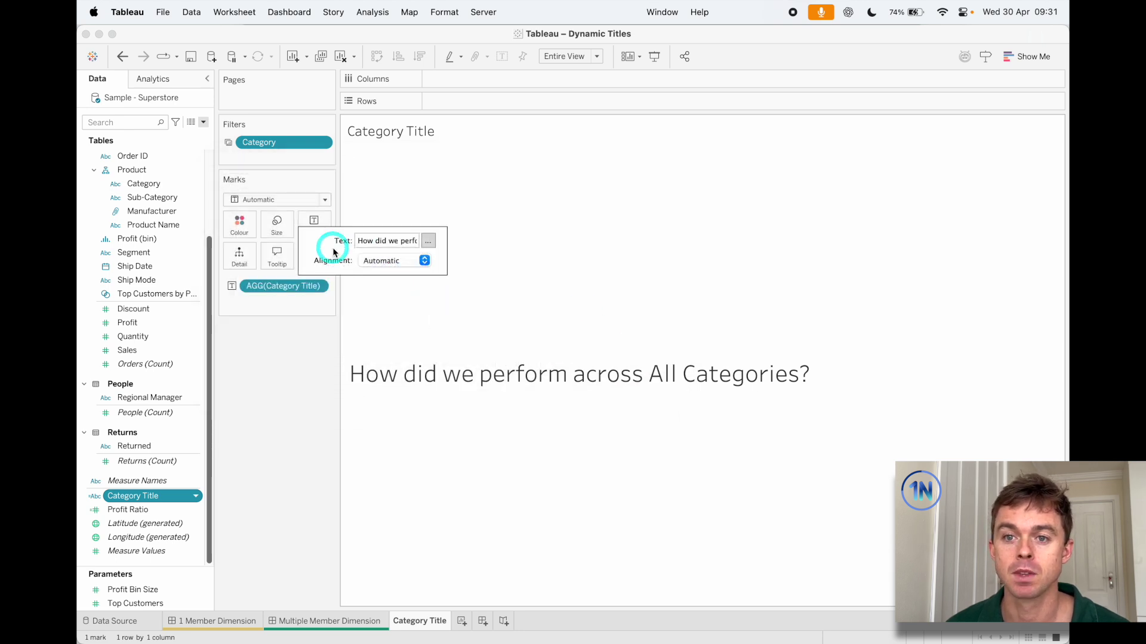
{"action": "left_click", "coordinate": [392, 269]}
{"action": "left_click", "coordinate": [398, 315]}
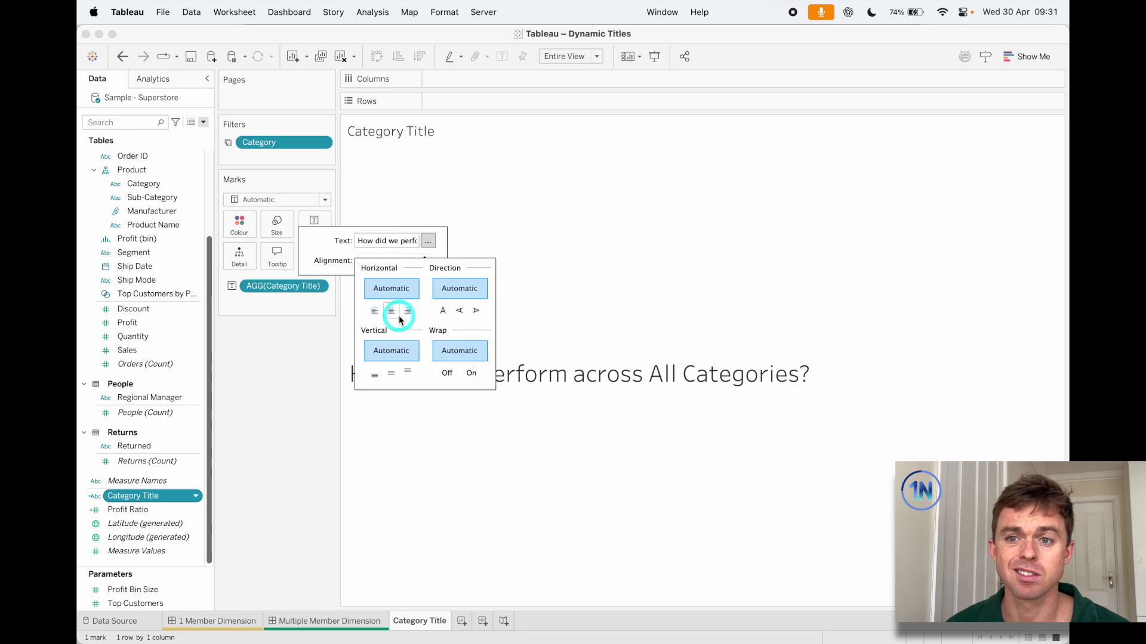
{"action": "left_click", "coordinate": [400, 262]}
{"action": "left_click", "coordinate": [381, 365]}
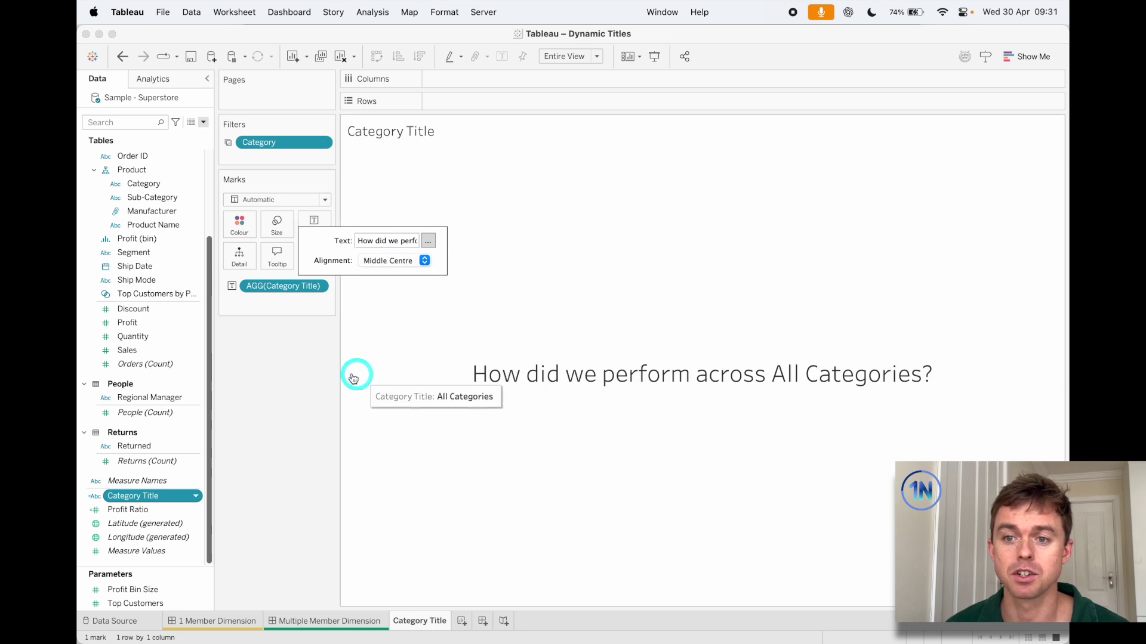
{"action": "left_click", "coordinate": [532, 115]}
{"action": "left_click", "coordinate": [432, 348]}
{"action": "left_click", "coordinate": [350, 621]}
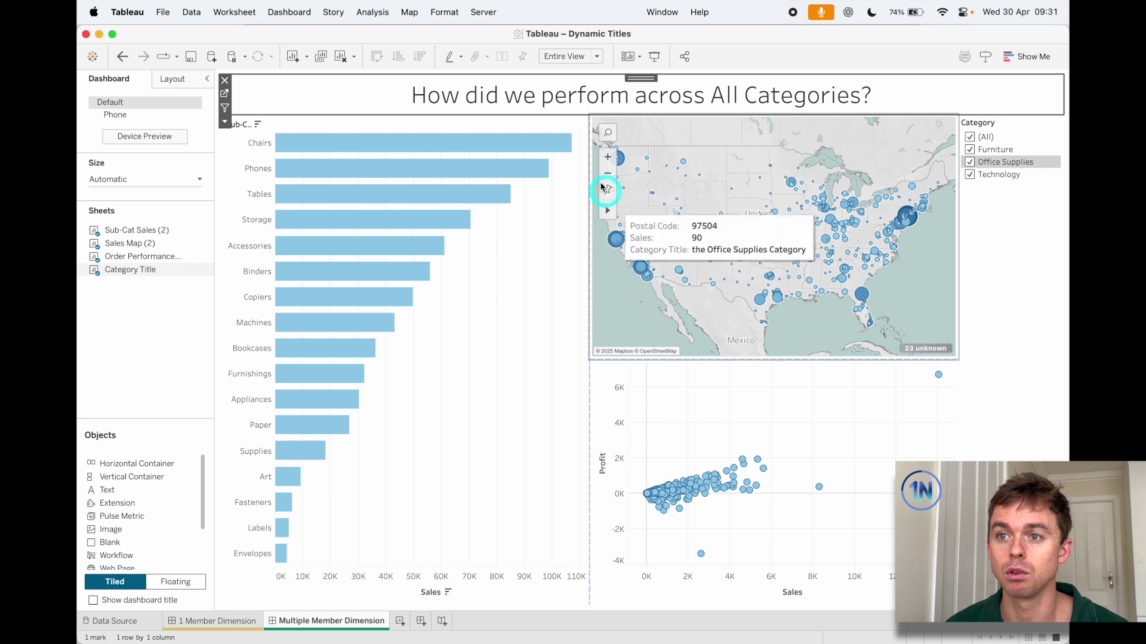
{"action": "left_click", "coordinate": [543, 99]}
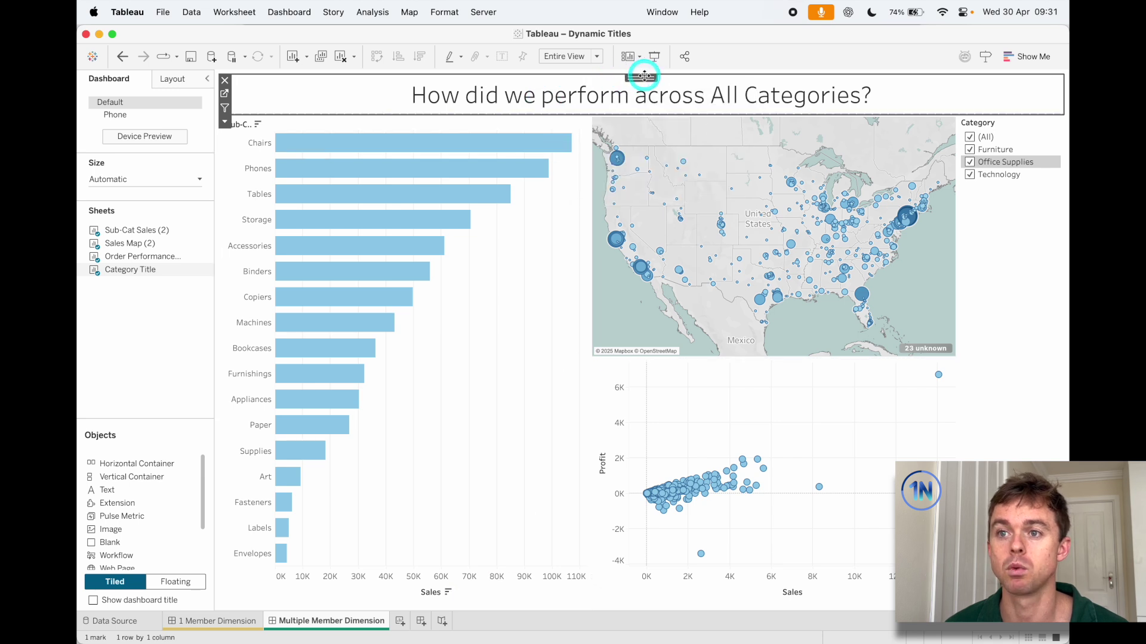
{"action": "left_click", "coordinate": [571, 57]}
{"action": "left_click", "coordinate": [202, 362]}
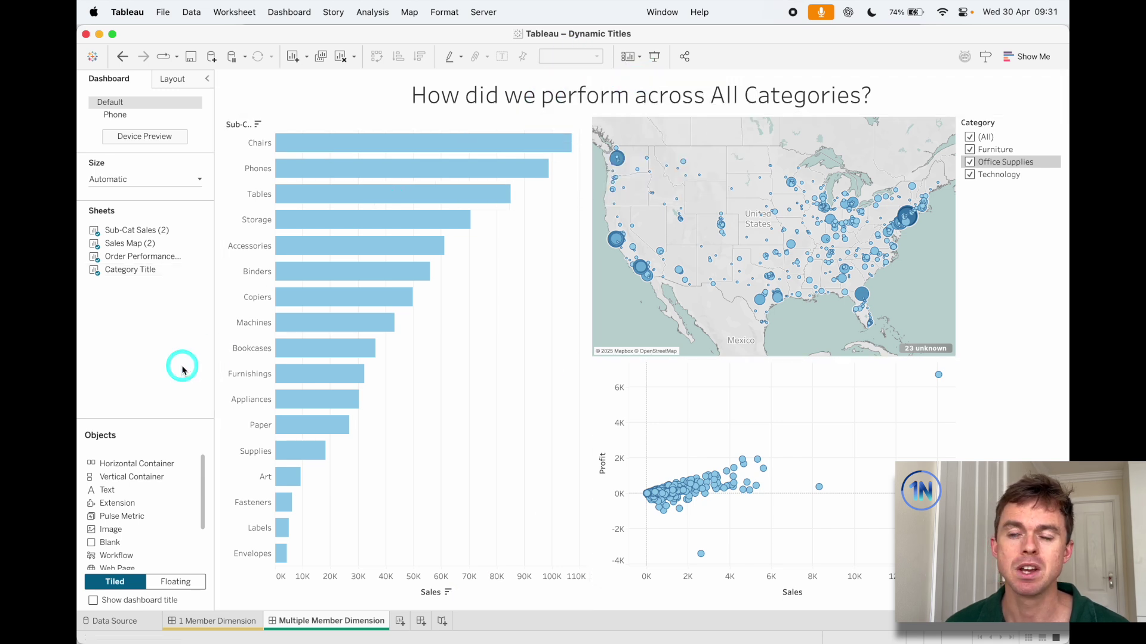